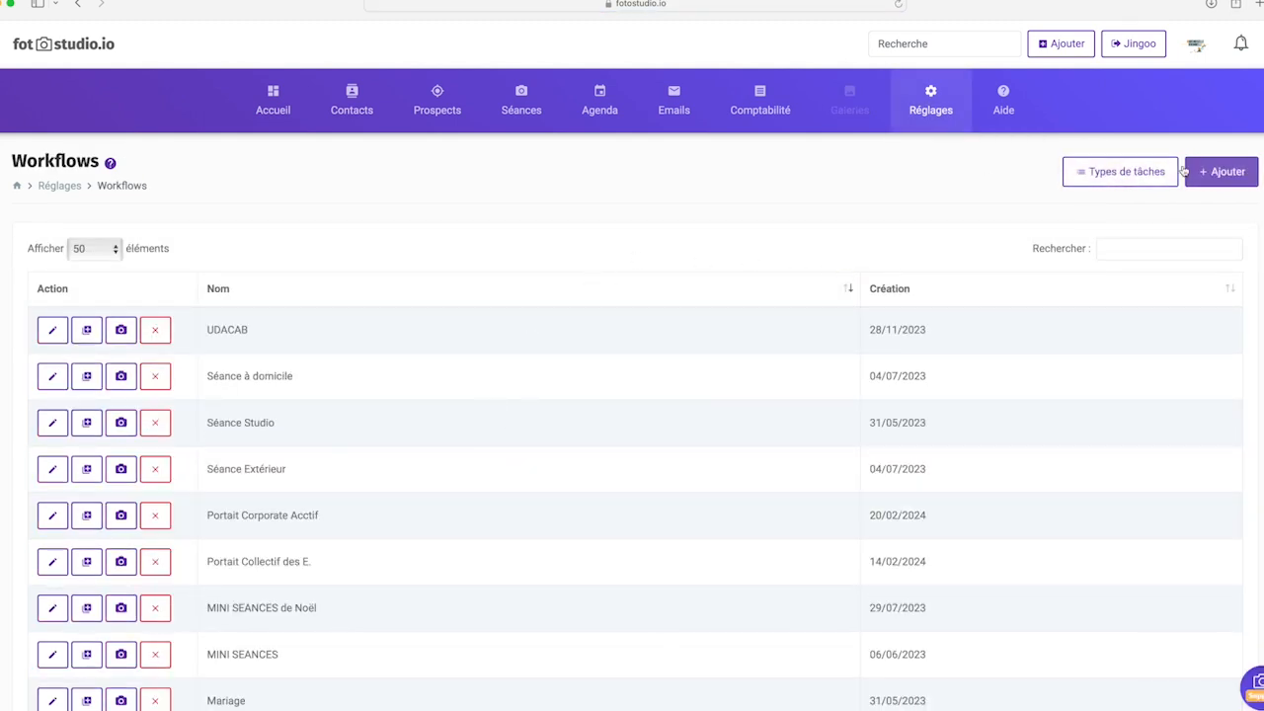
# - Open the "MINI SEANCES de Noël" workflow for editing from the workflow list
pyautogui.scroll(-5, 510, 463)
pyautogui.scroll(1, 251, 494)
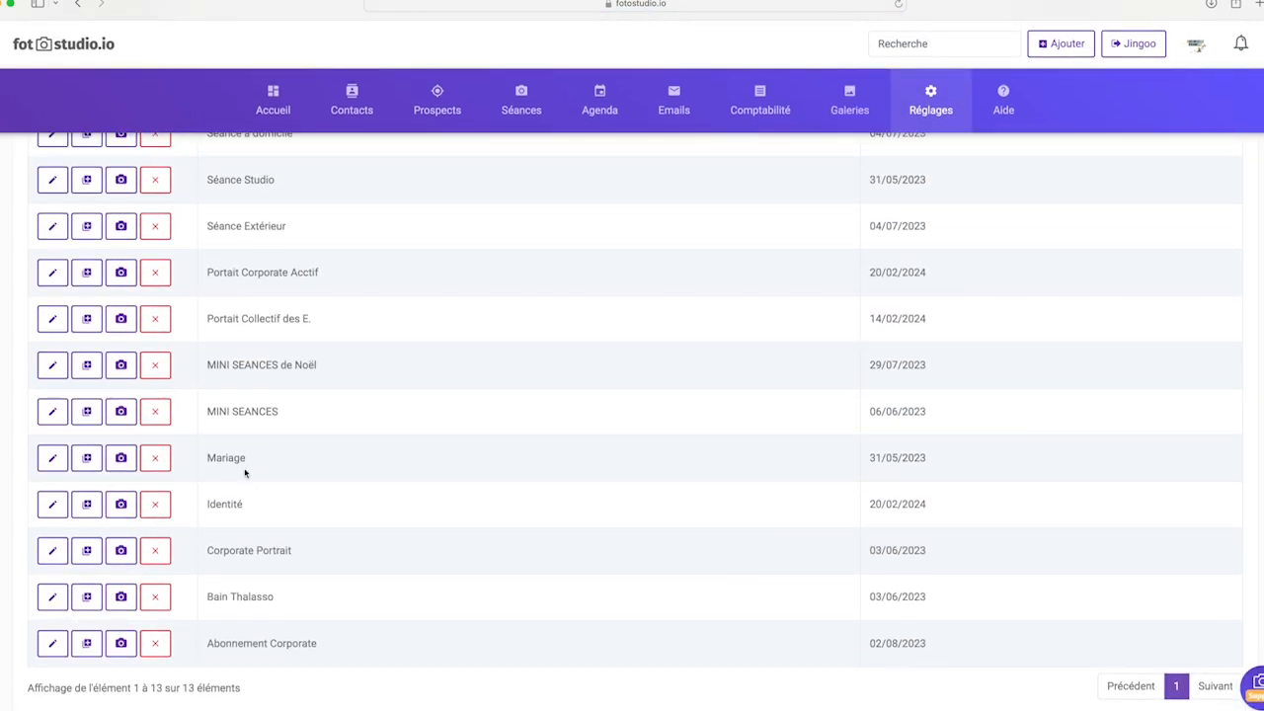
pyautogui.click(52, 364)
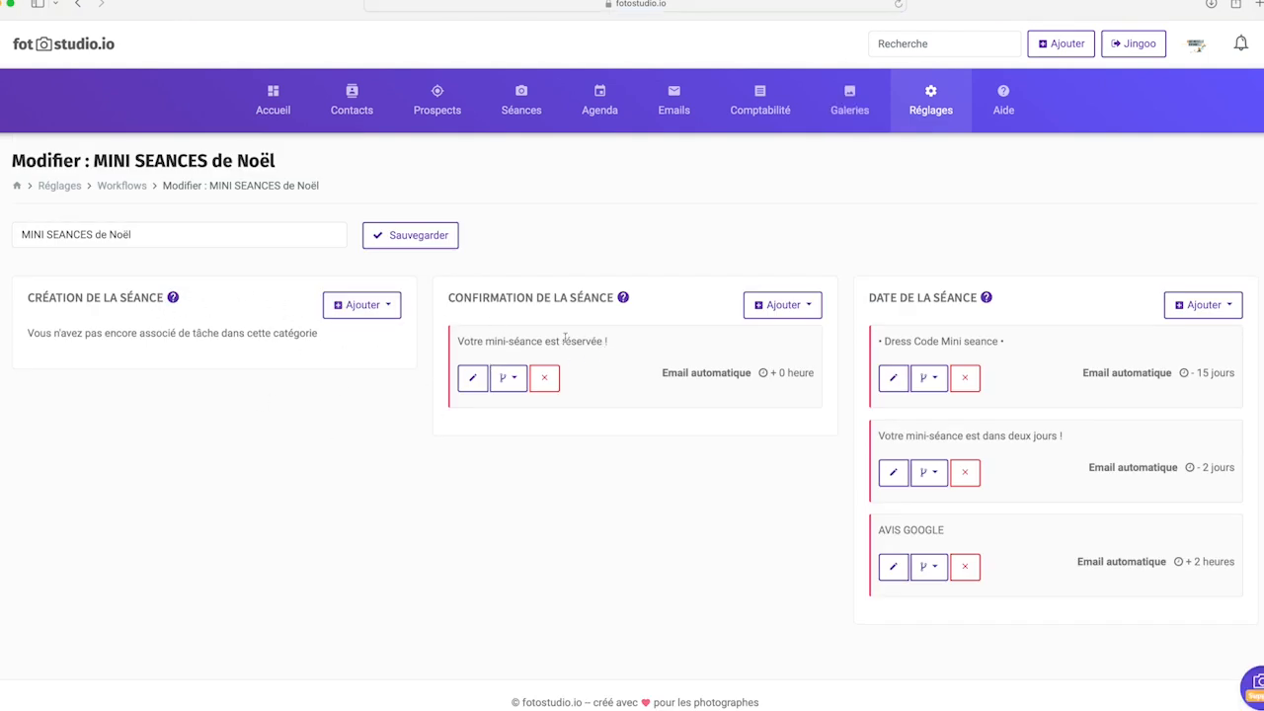
# - Review the text and send timing of the automatic email "Votre mini-séance est réservée !" and save it
pyautogui.click(472, 381)
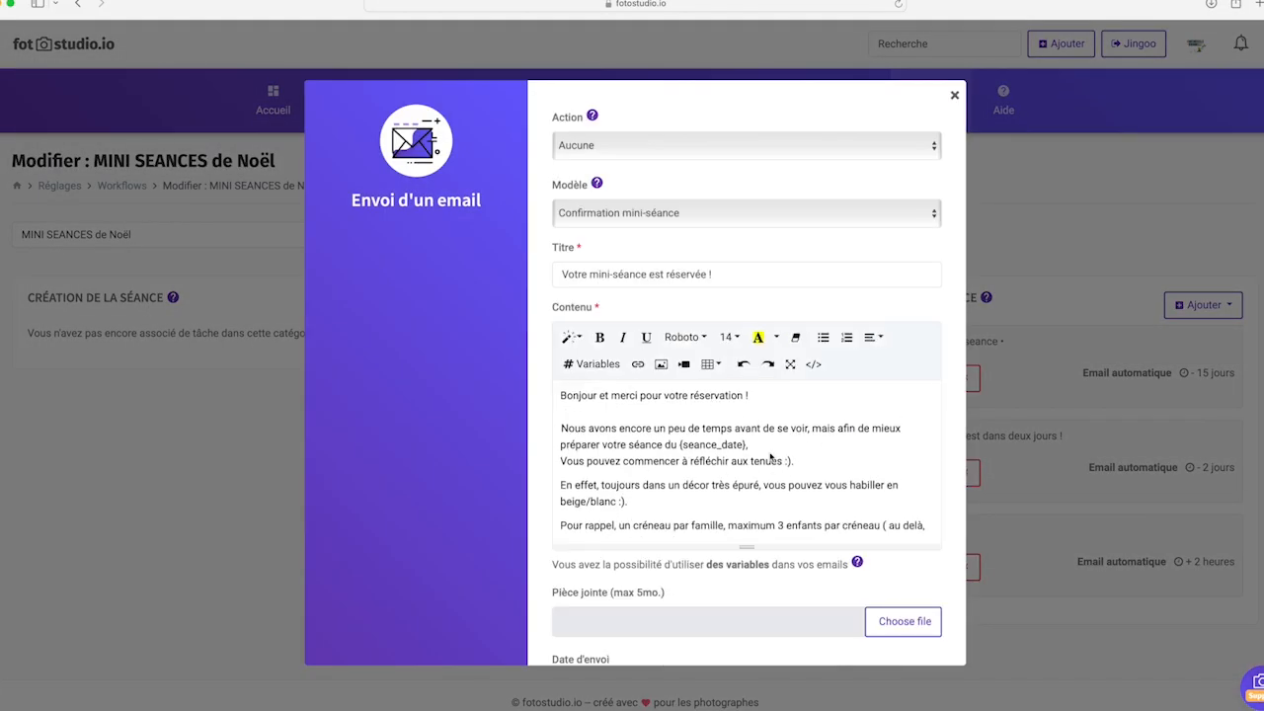
pyautogui.scroll(-2, 731, 435)
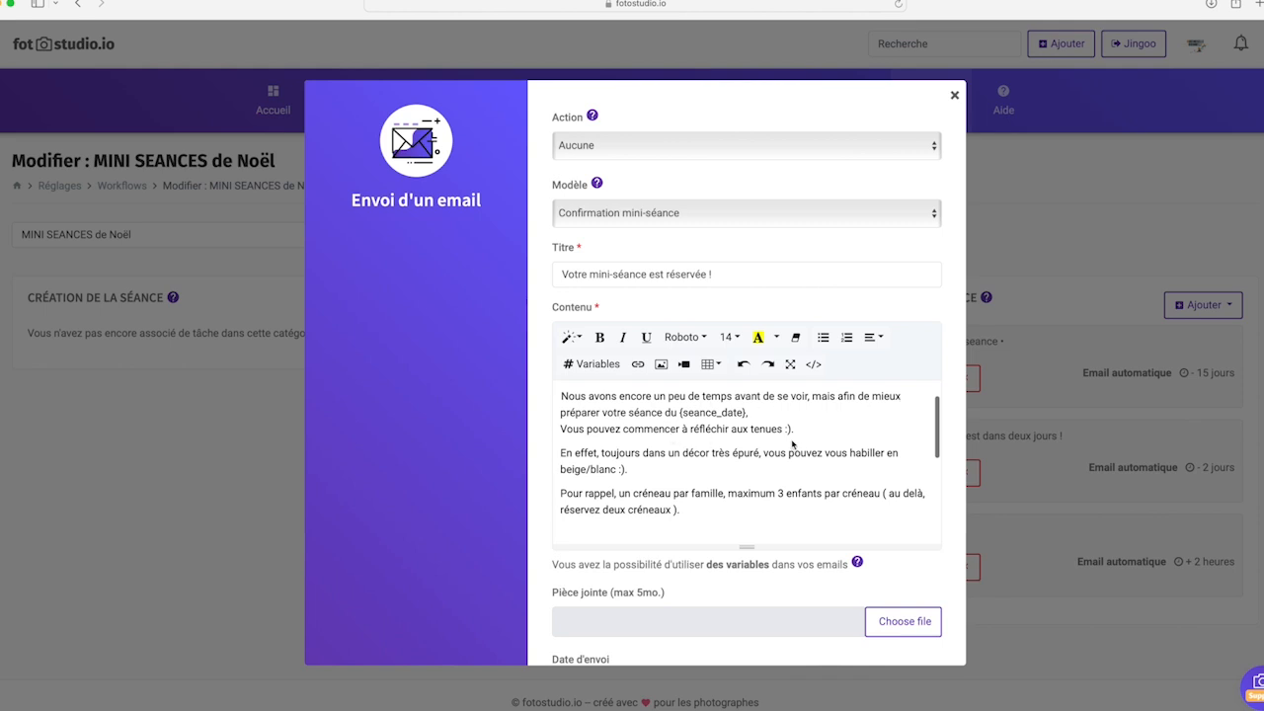
pyautogui.scroll(-2, 803, 436)
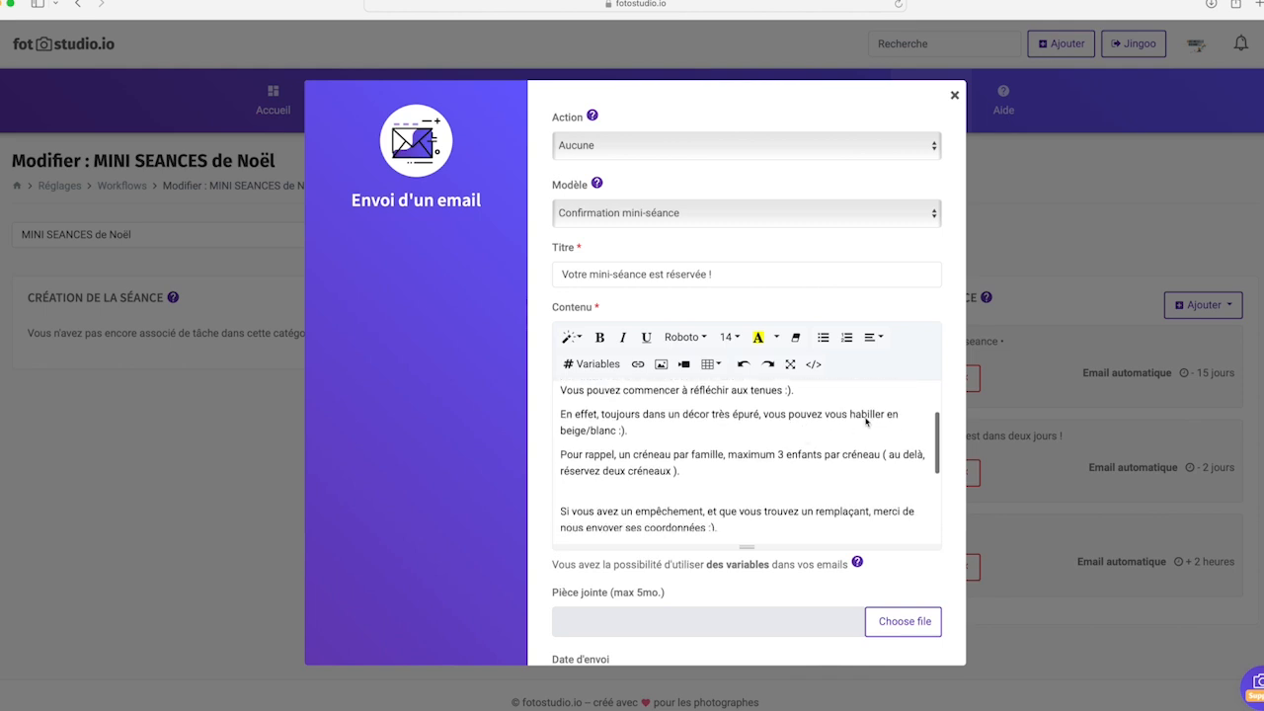
pyautogui.scroll(-1, 866, 421)
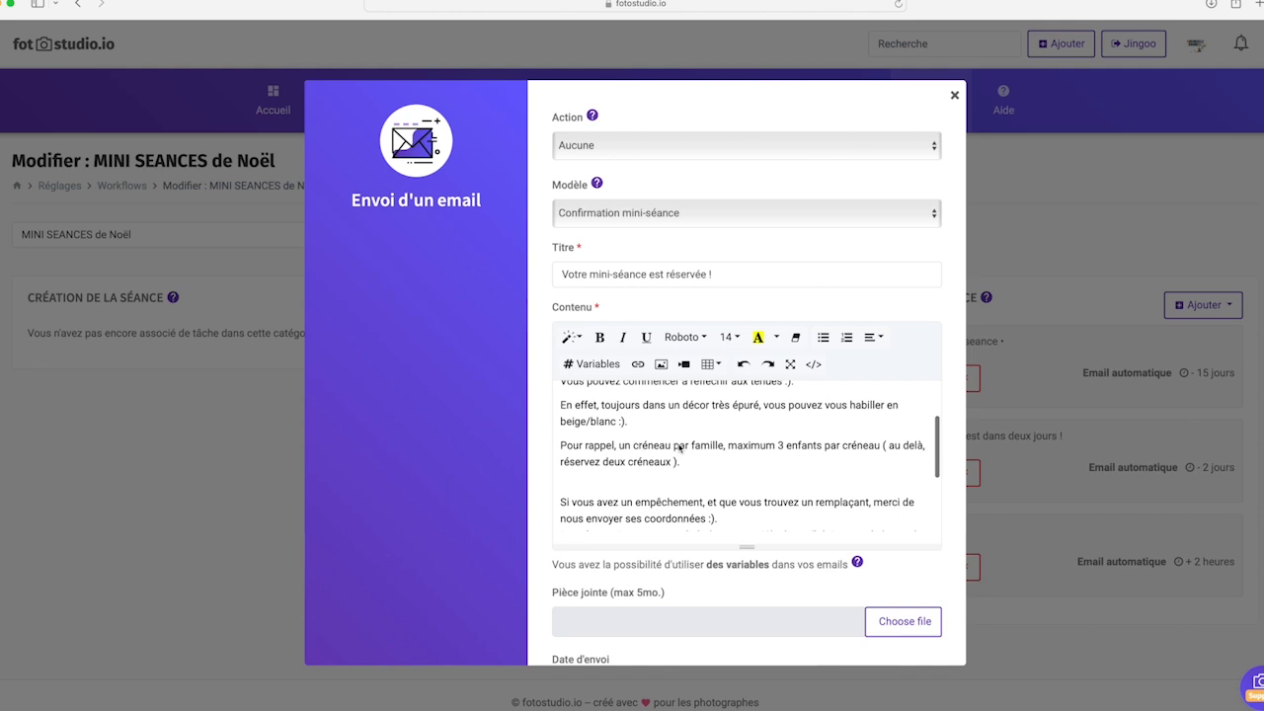
pyautogui.scroll(-1, 725, 463)
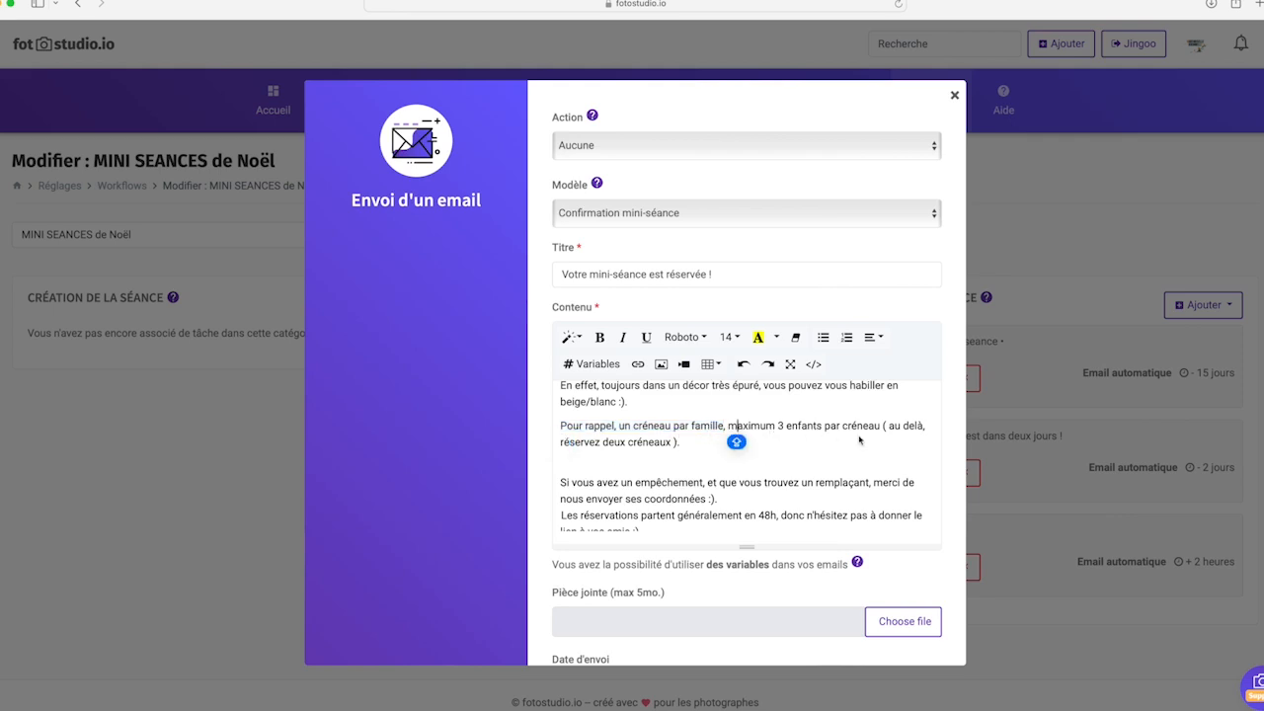
pyautogui.scroll(-3, 754, 447)
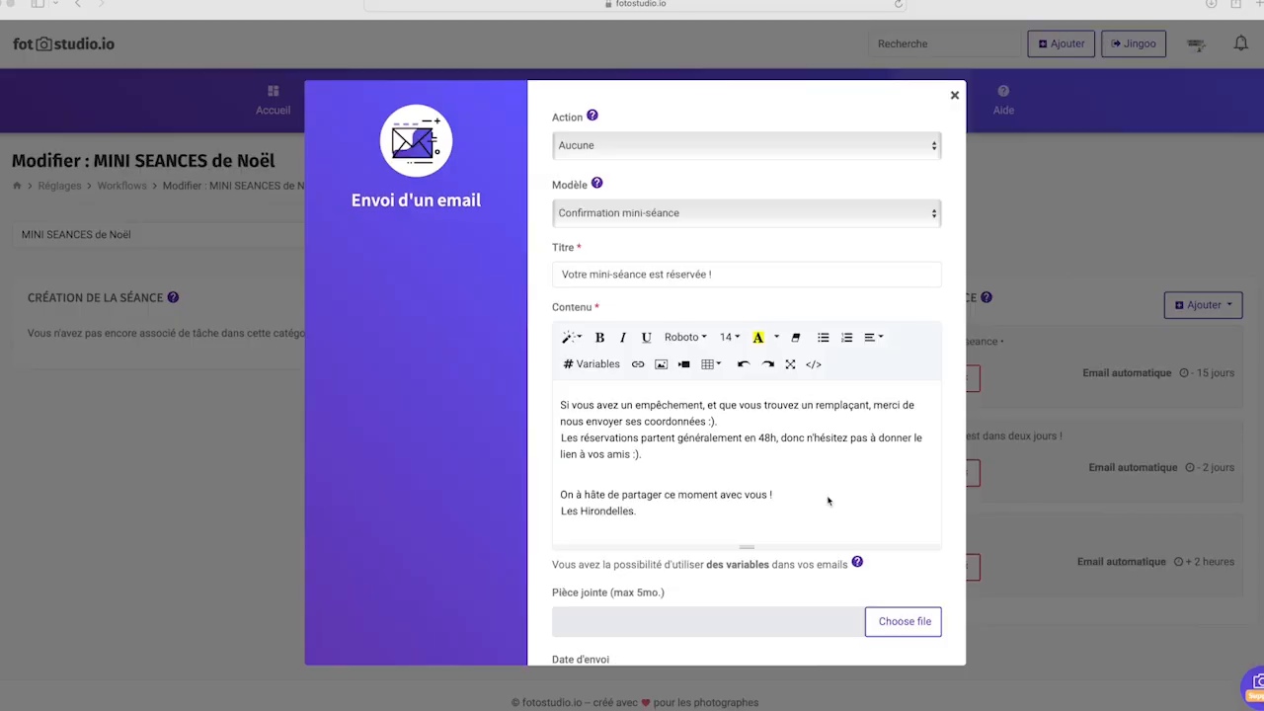
pyautogui.scroll(1, 827, 501)
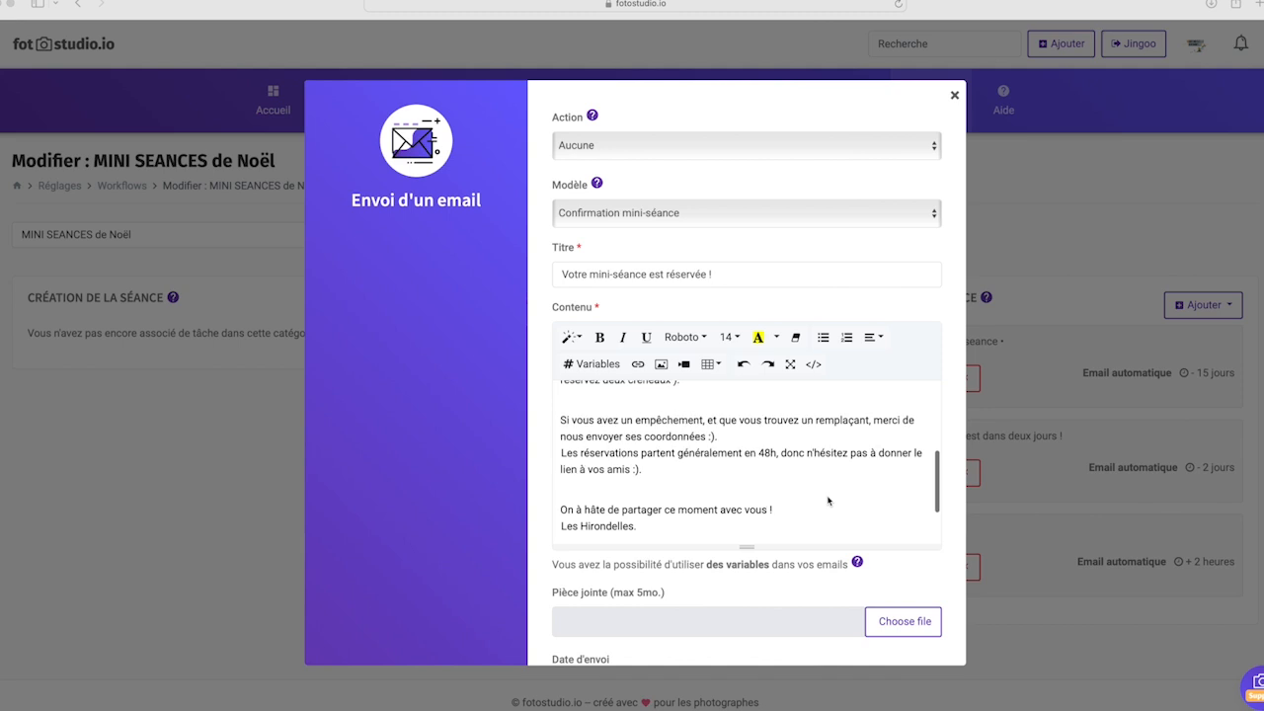
pyautogui.scroll(2, 806, 425)
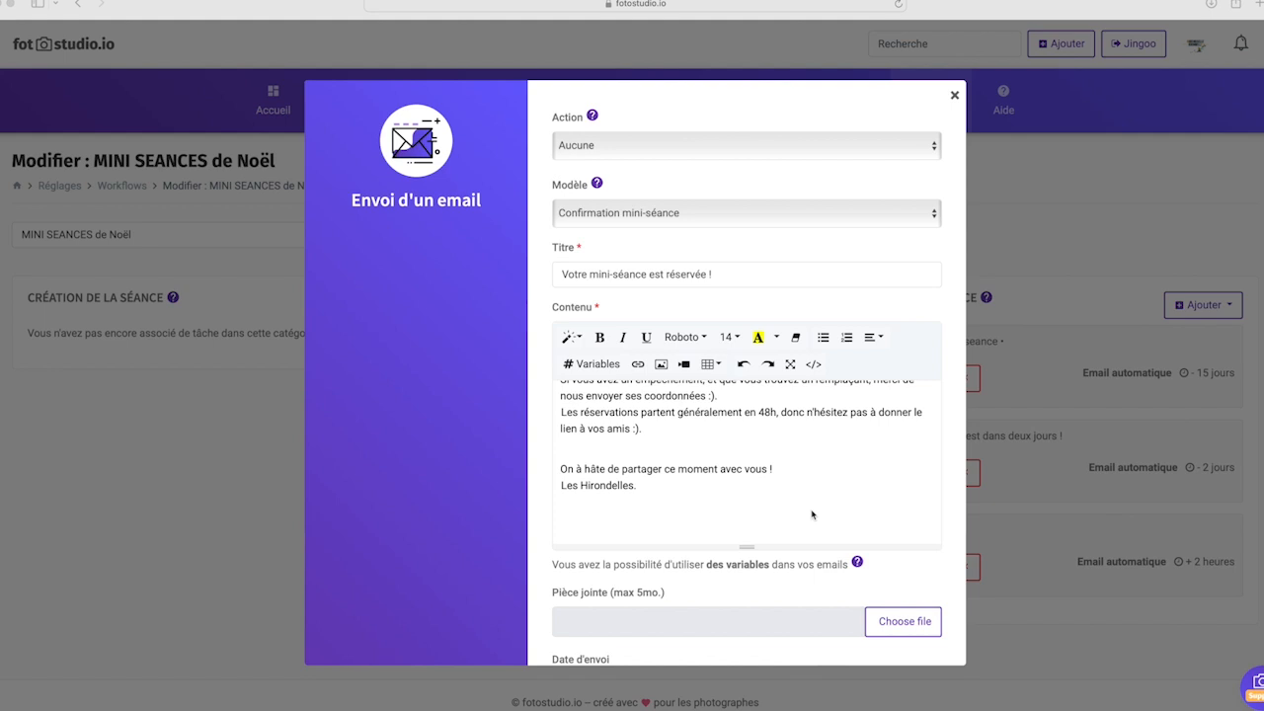
pyautogui.scroll(-4, 812, 523)
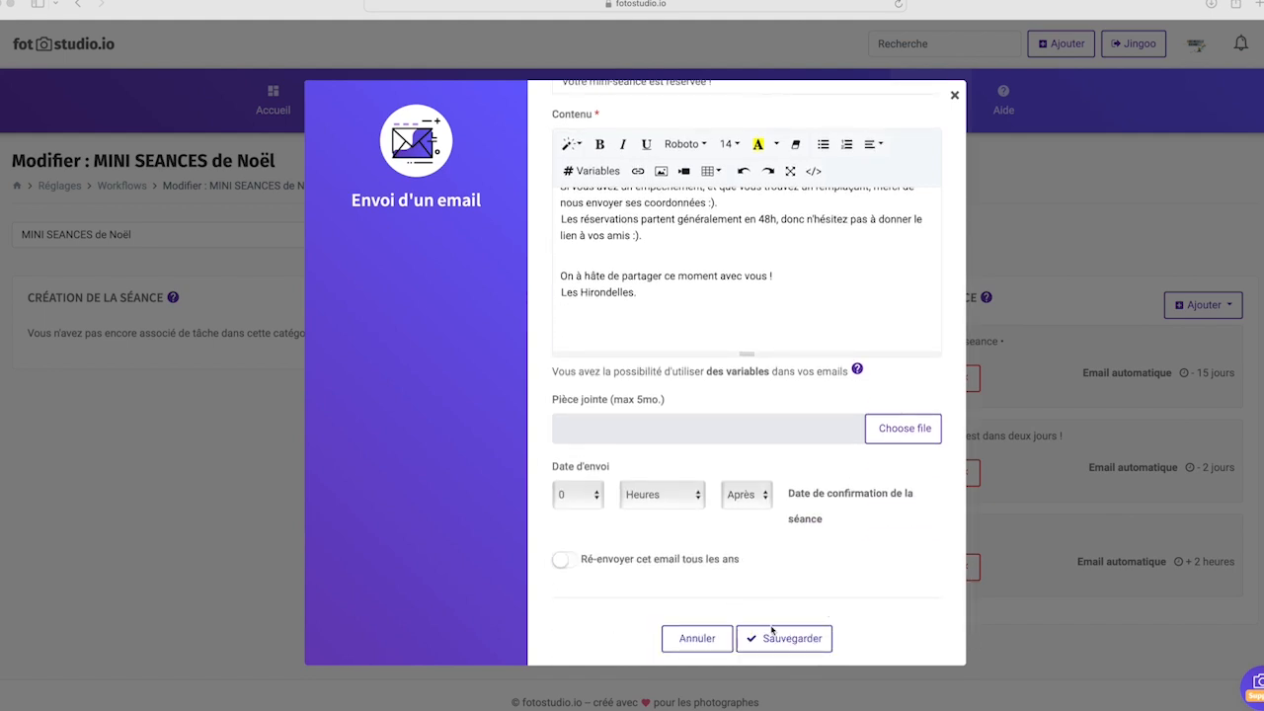
pyautogui.click(775, 640)
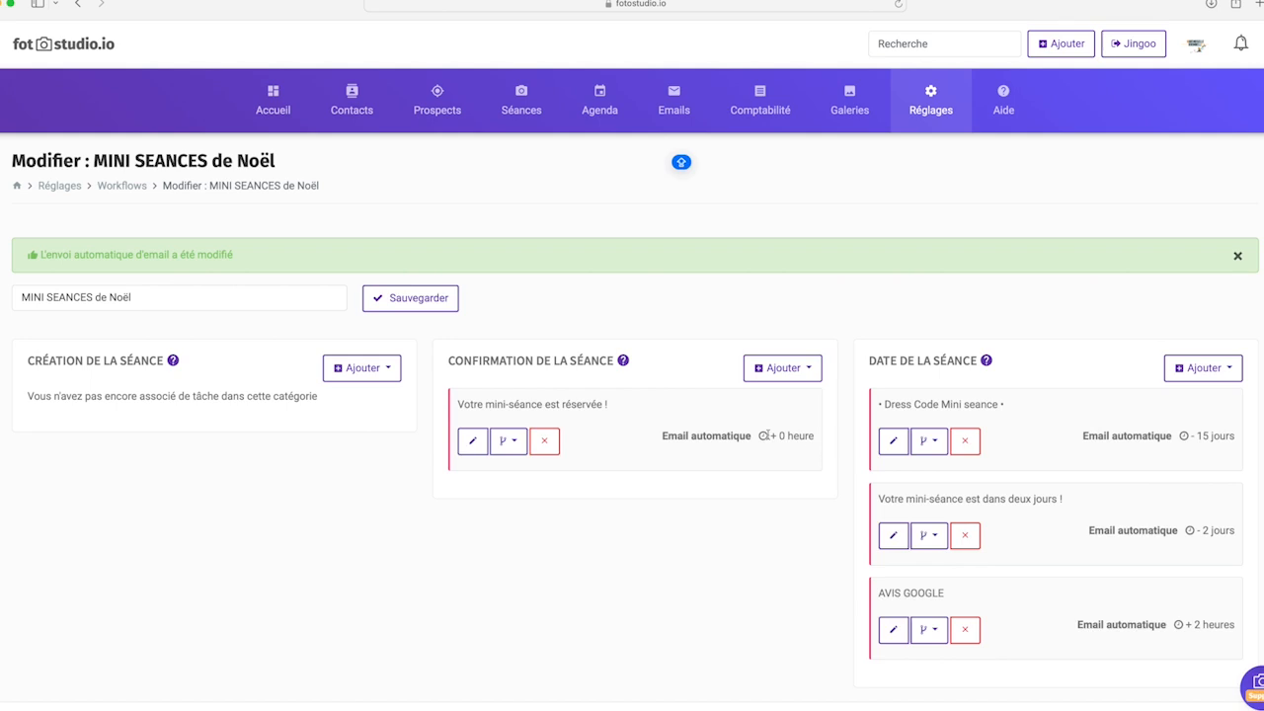
# - Review the "Dress Code Mini seance" email's text, attached file and send timing, and save it
pyautogui.click(893, 444)
pyautogui.scroll(-10, 676, 420)
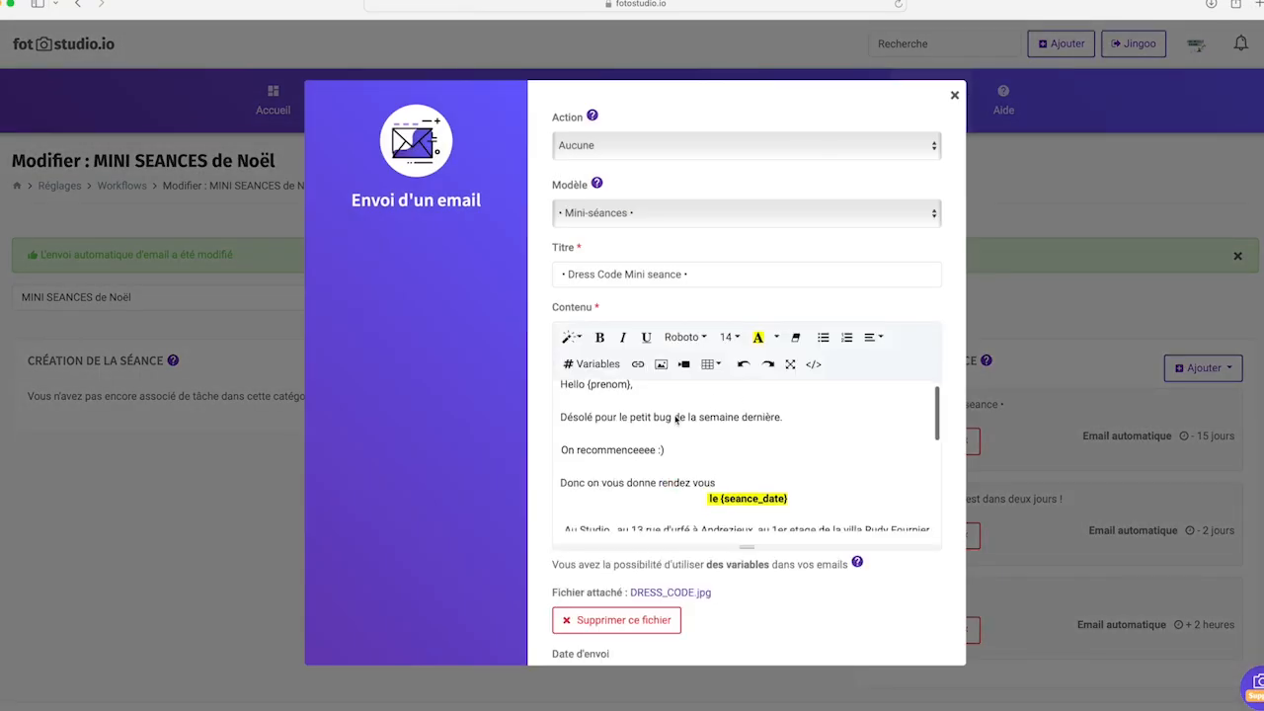
pyautogui.scroll(5, 672, 418)
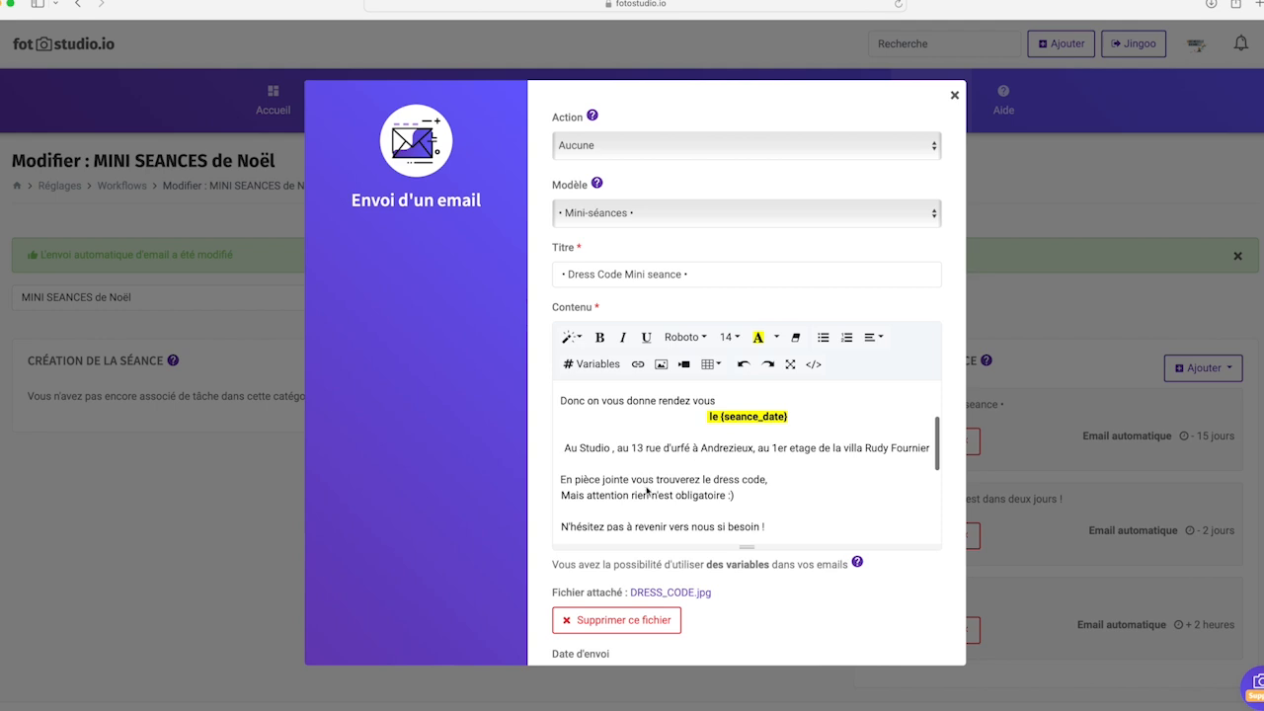
pyautogui.scroll(-1, 652, 484)
pyautogui.scroll(-1, 744, 518)
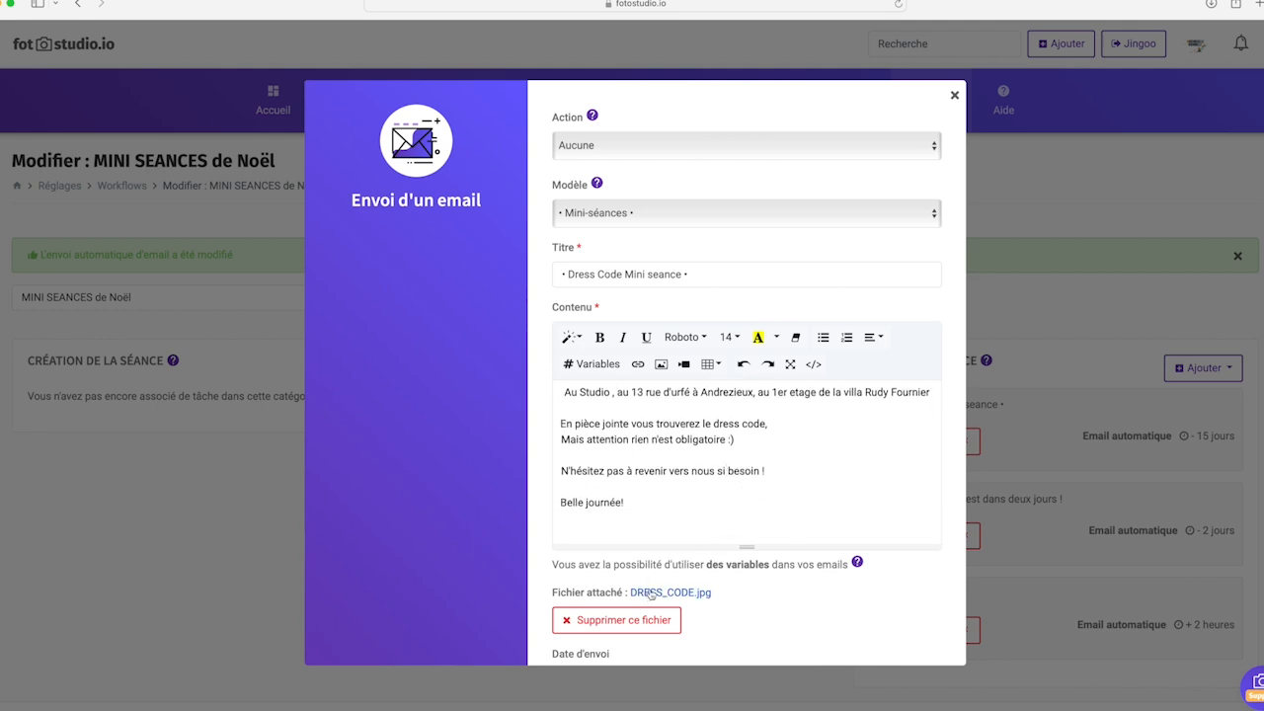
pyautogui.scroll(-1, 736, 600)
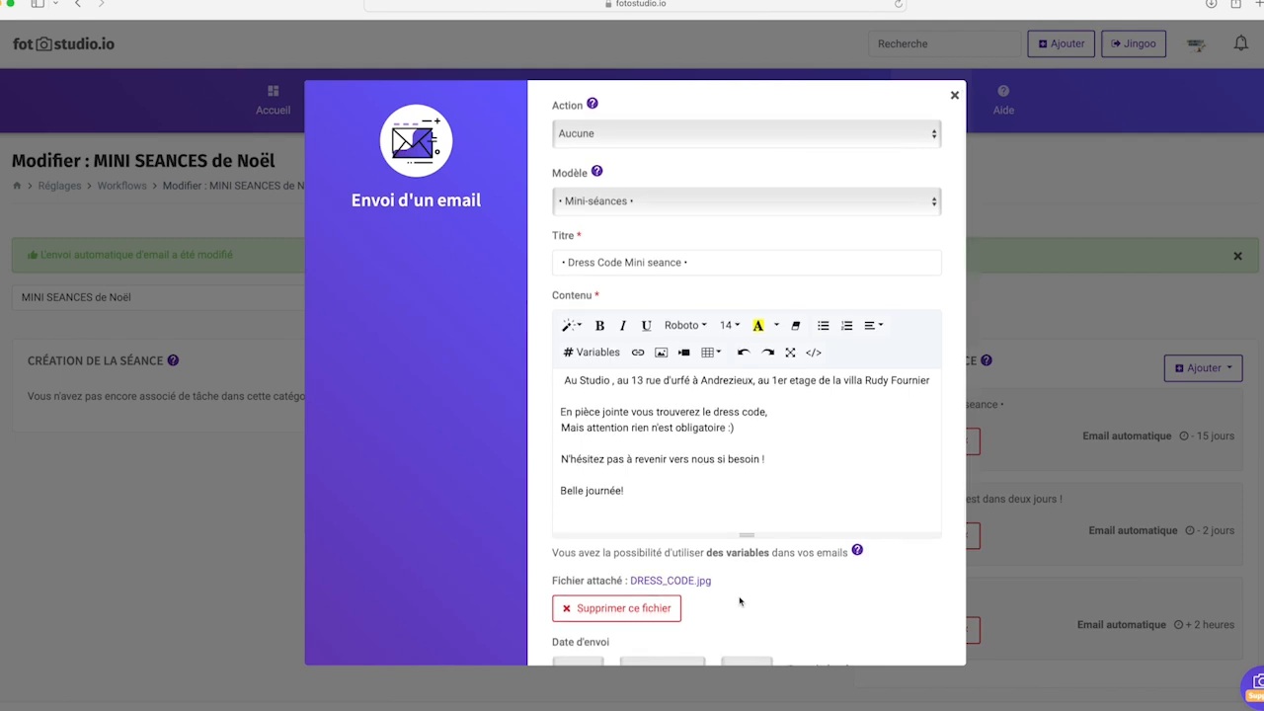
pyautogui.scroll(-4, 739, 601)
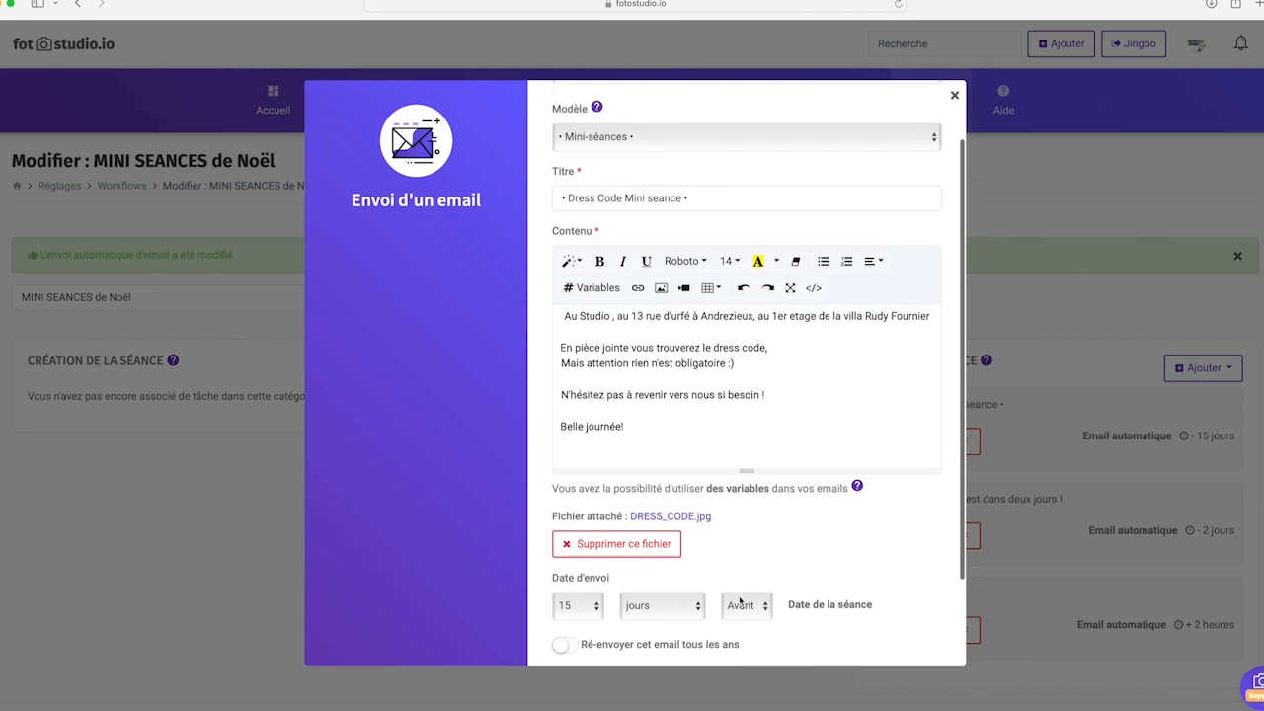
pyautogui.scroll(-1, 740, 601)
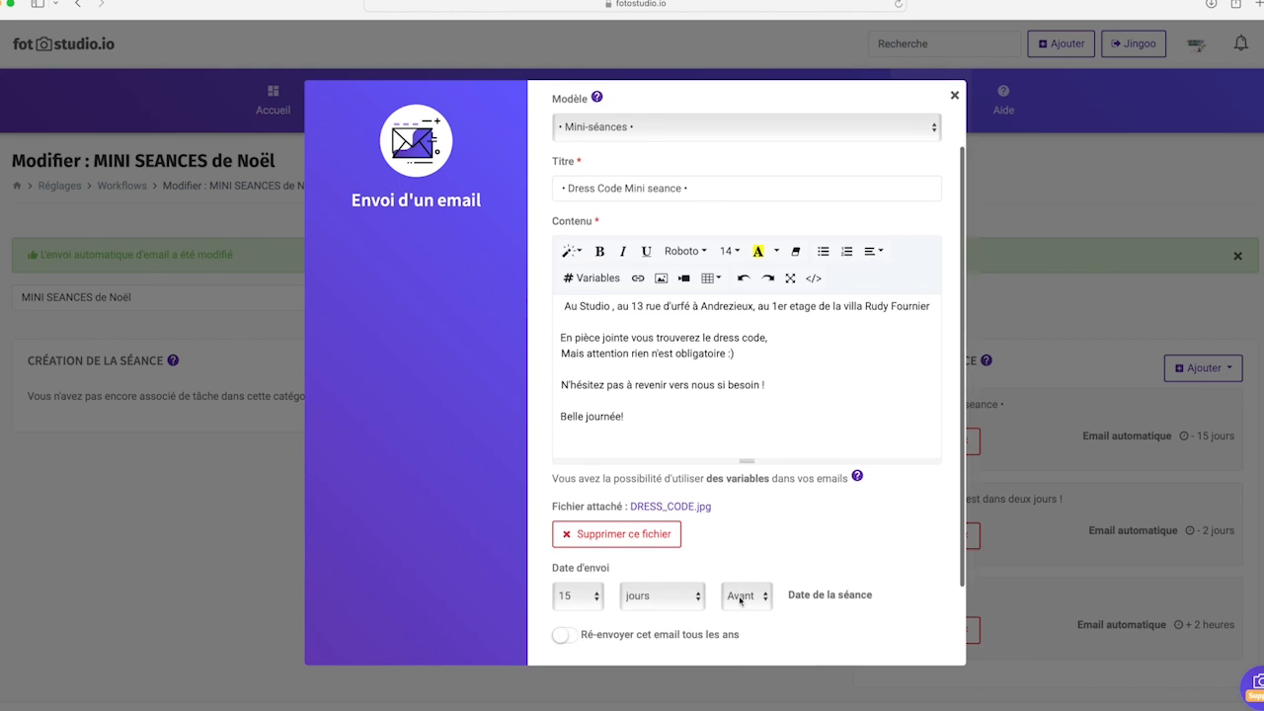
pyautogui.scroll(-3, 739, 600)
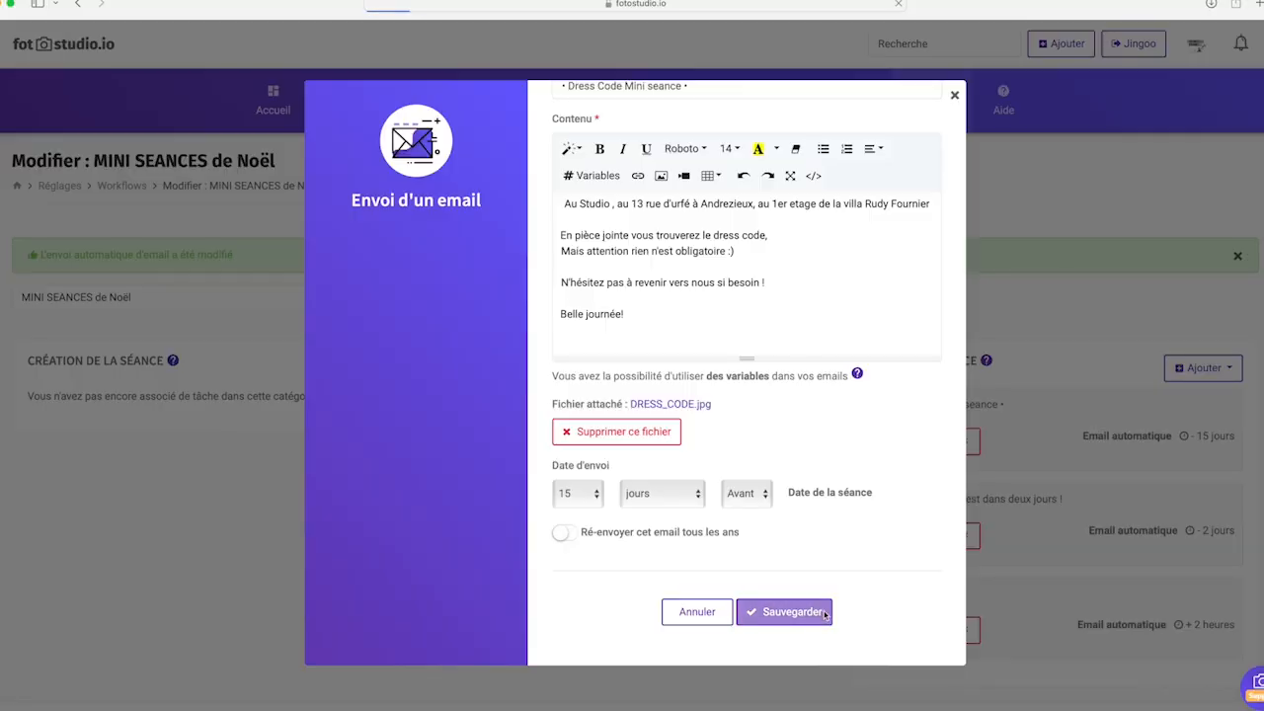
pyautogui.click(785, 611)
# - Review the "AVIS GOOGLE" email's text and send timing, save it, and save the whole workflow
pyautogui.scroll(-1, 1007, 574)
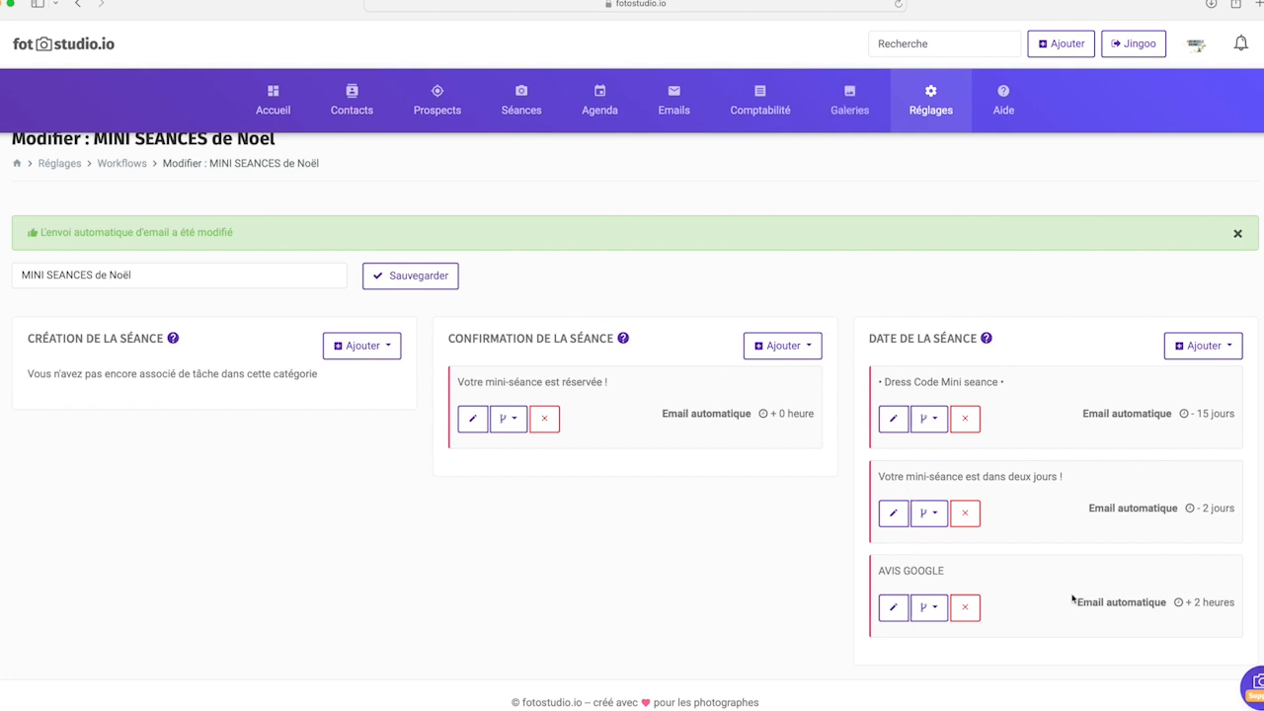
pyautogui.click(892, 608)
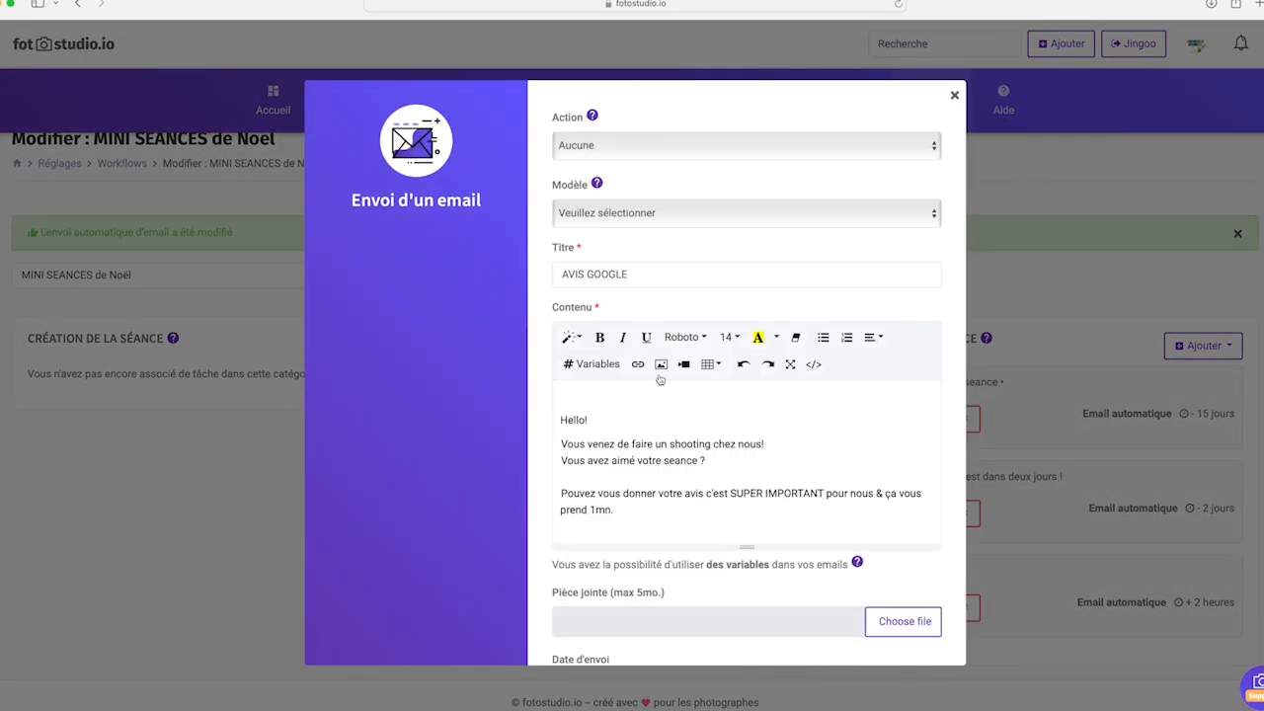
pyautogui.scroll(-5, 703, 464)
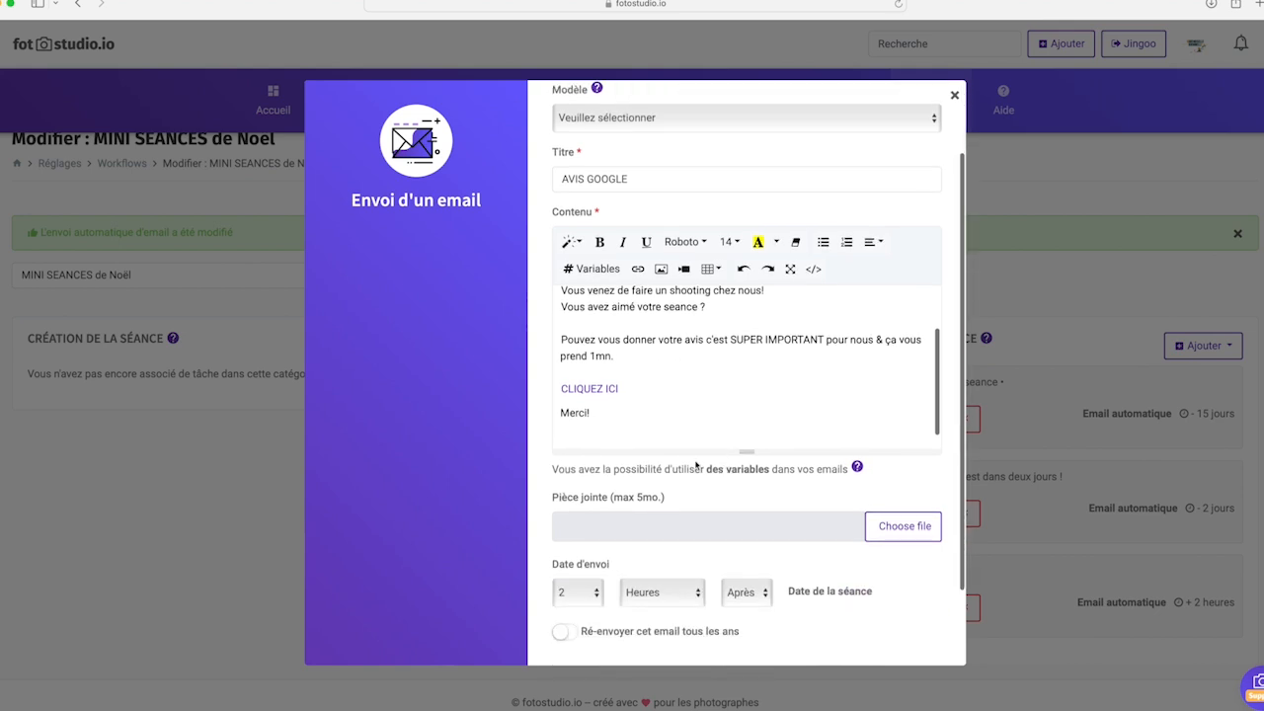
pyautogui.scroll(-2, 624, 465)
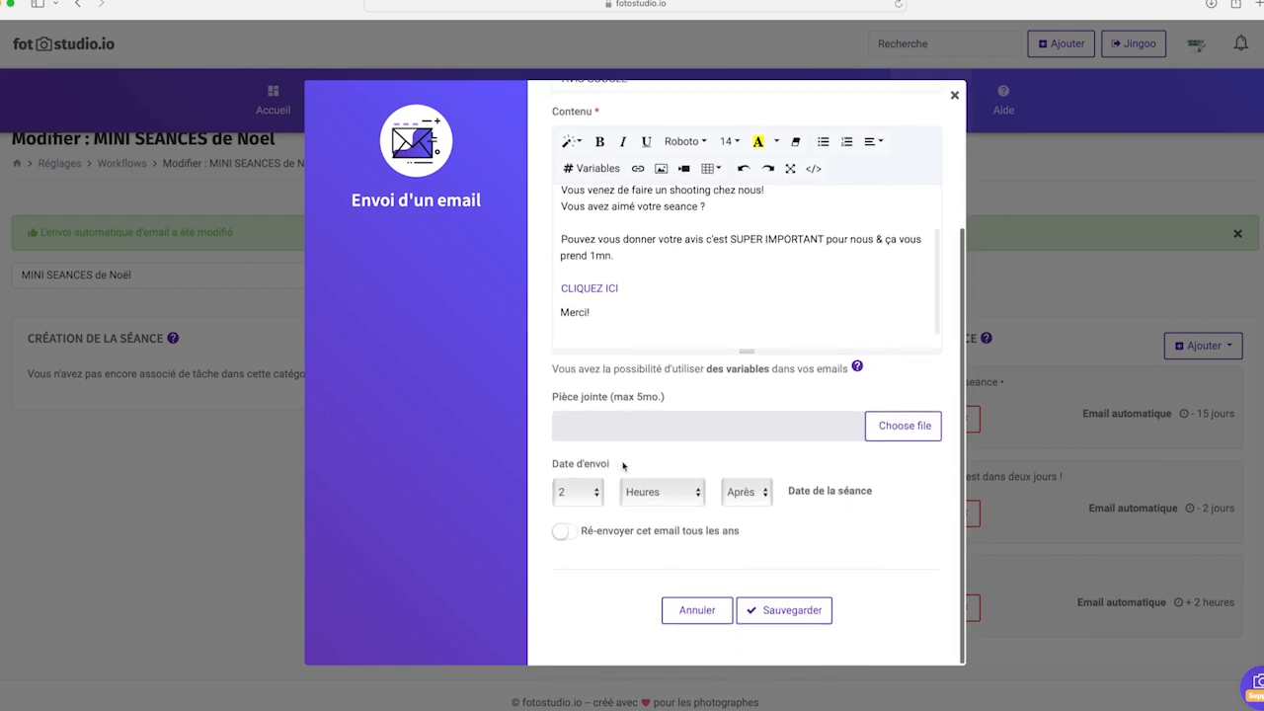
pyautogui.click(766, 614)
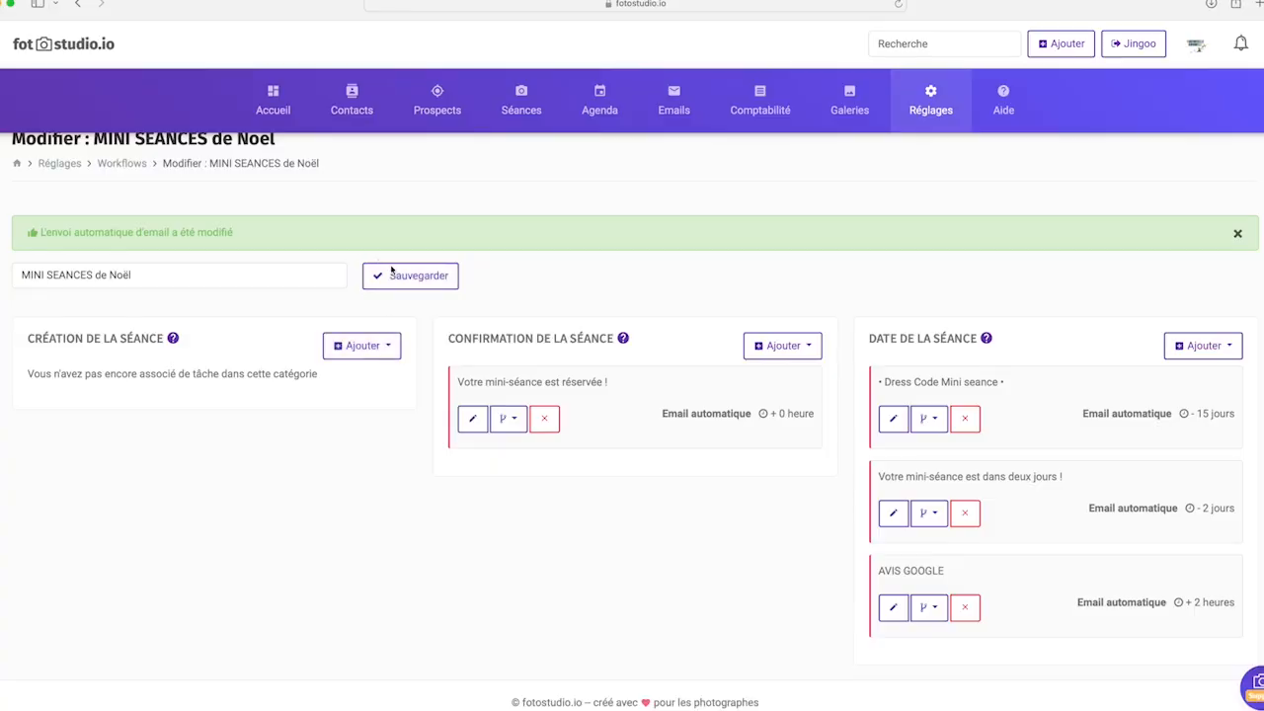
pyautogui.click(386, 274)
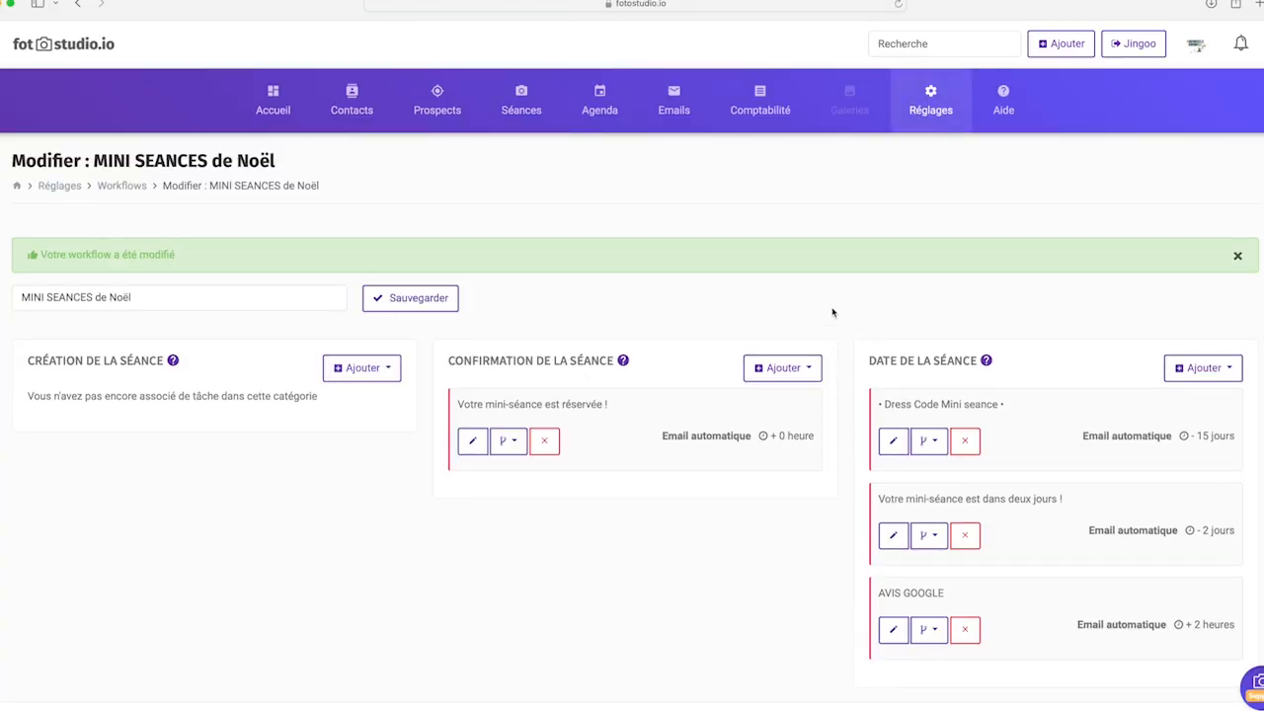
# - Go to the online reservations page (Réservations en ligne) within the settings
pyautogui.click(943, 114)
pyautogui.moveTo(948, 213)
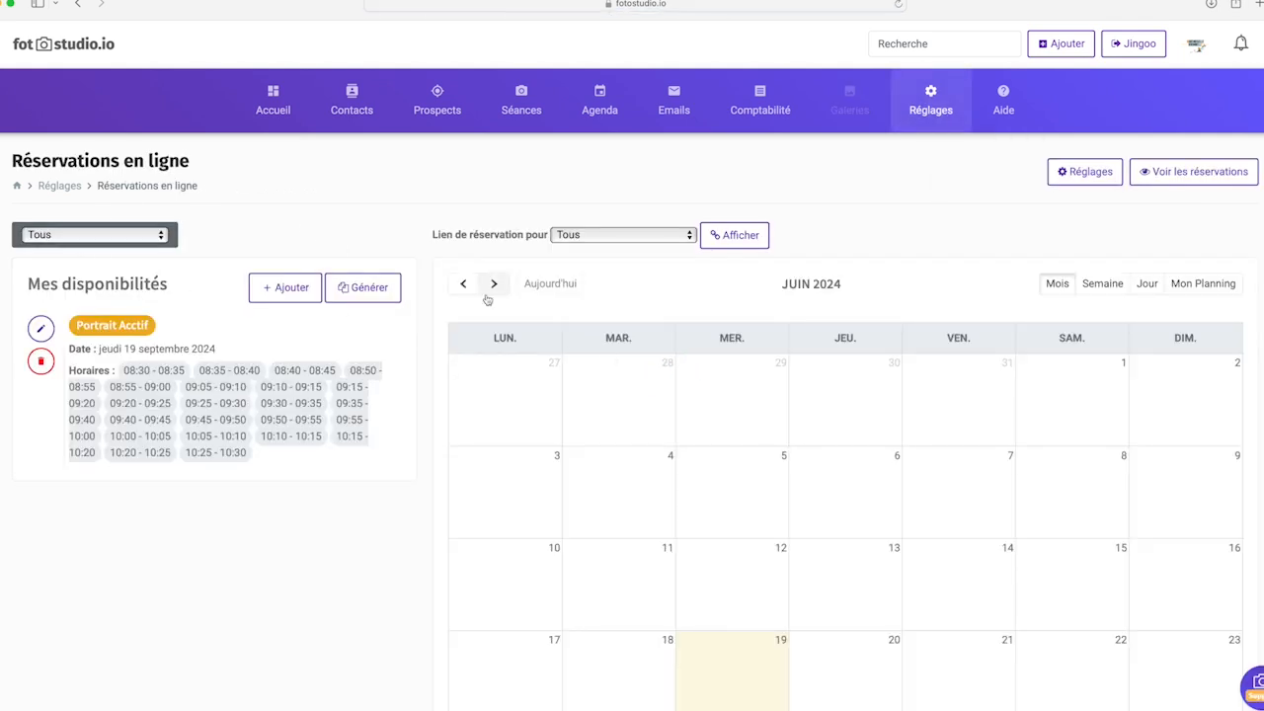
pyautogui.scroll(-1, 699, 339)
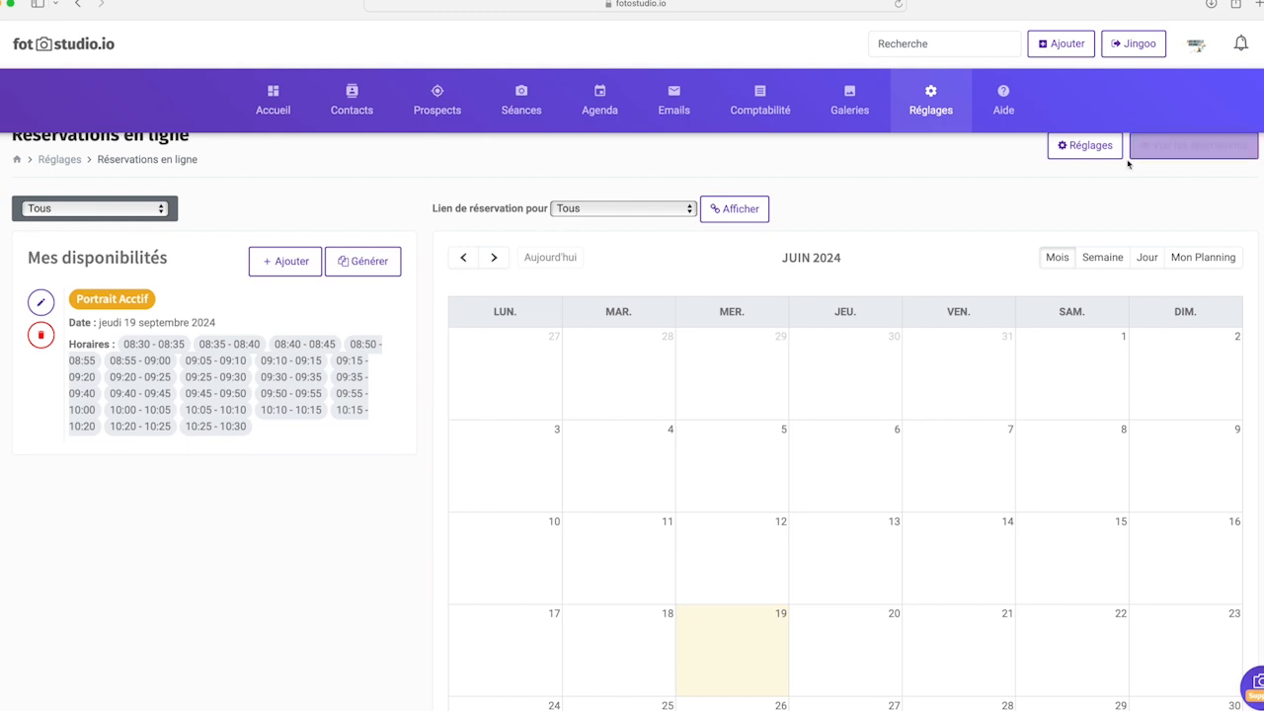
# - Open the online reservation settings, switch off "Bloquer automatiquement les disponibilités suivant votre agenda", and close them
pyautogui.click(1085, 145)
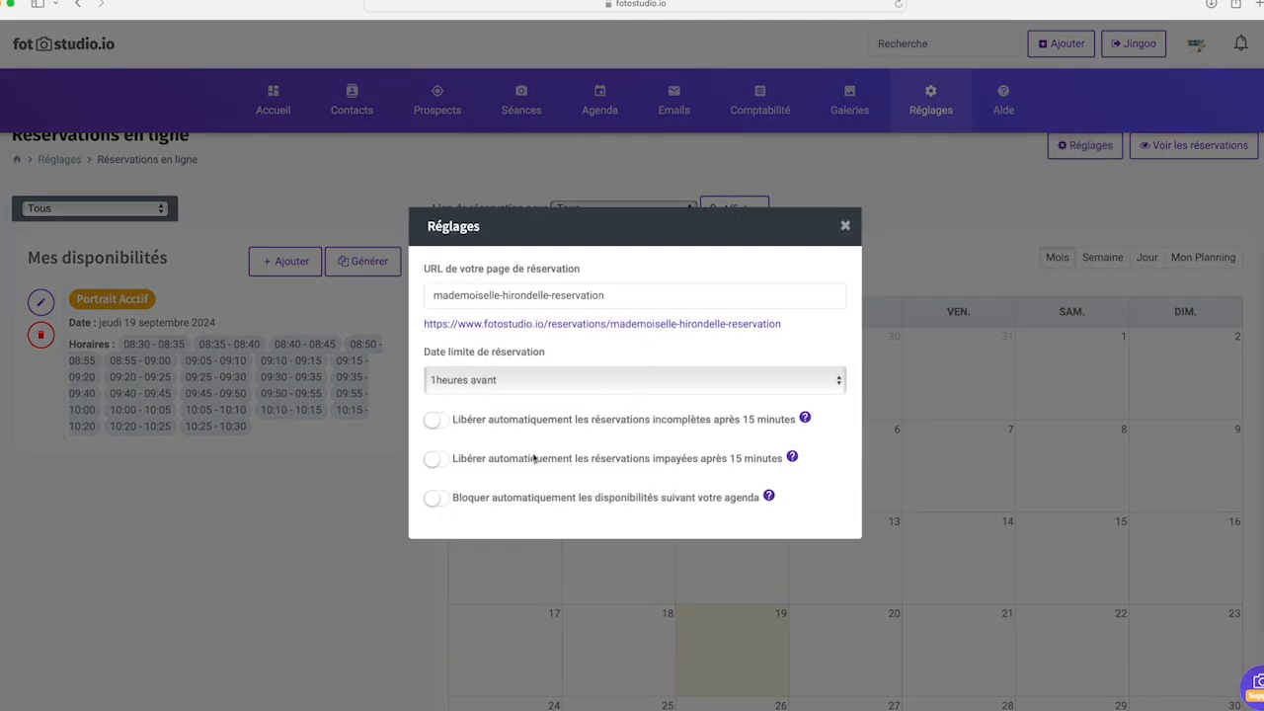
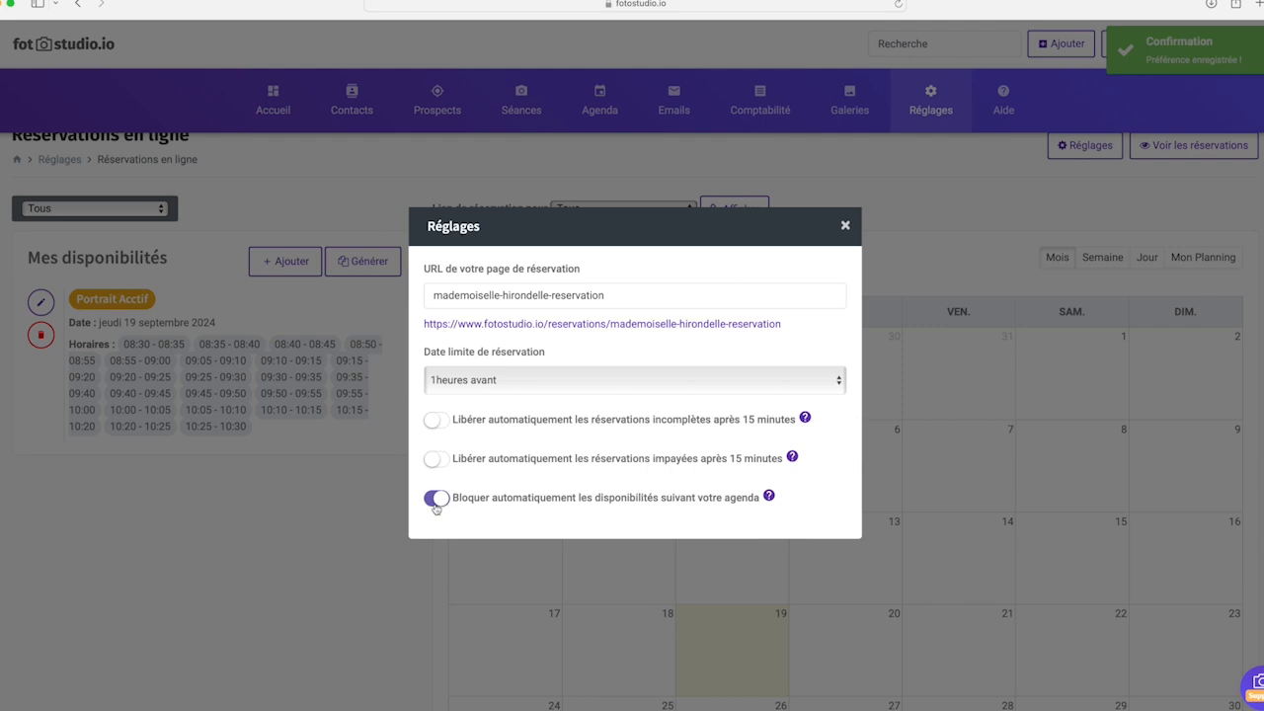
pyautogui.click(436, 501)
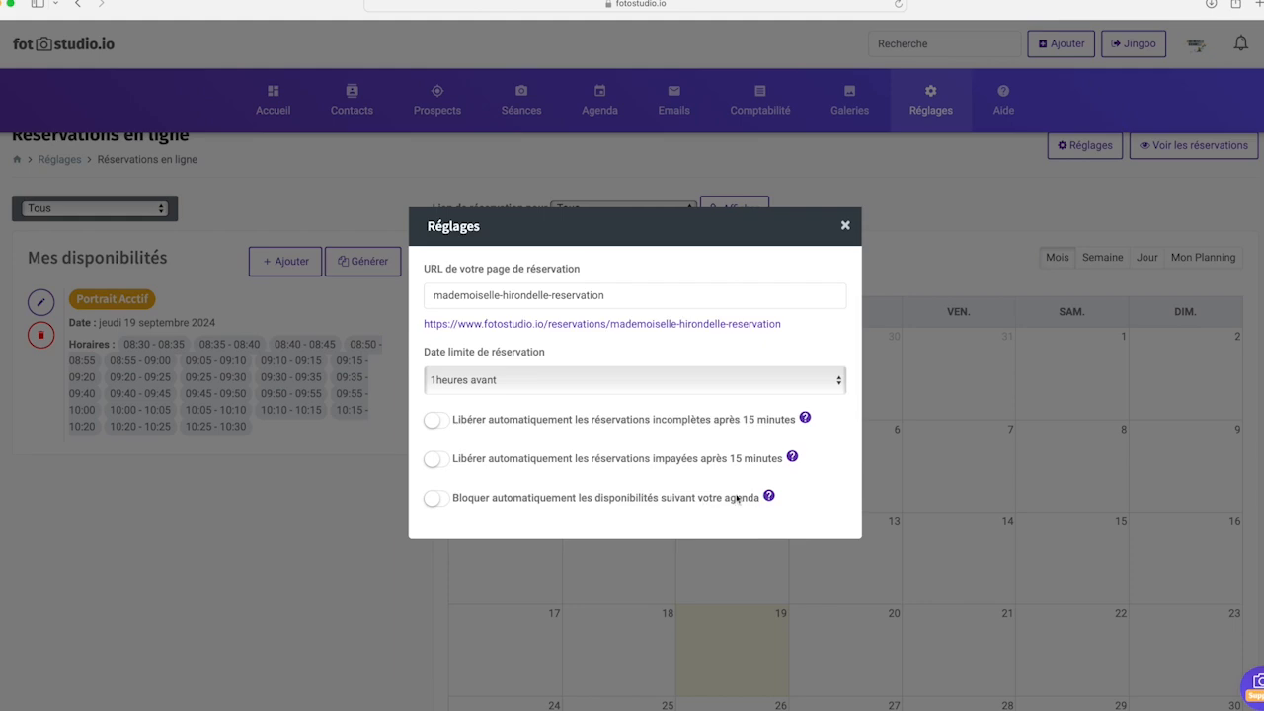
pyautogui.click(847, 227)
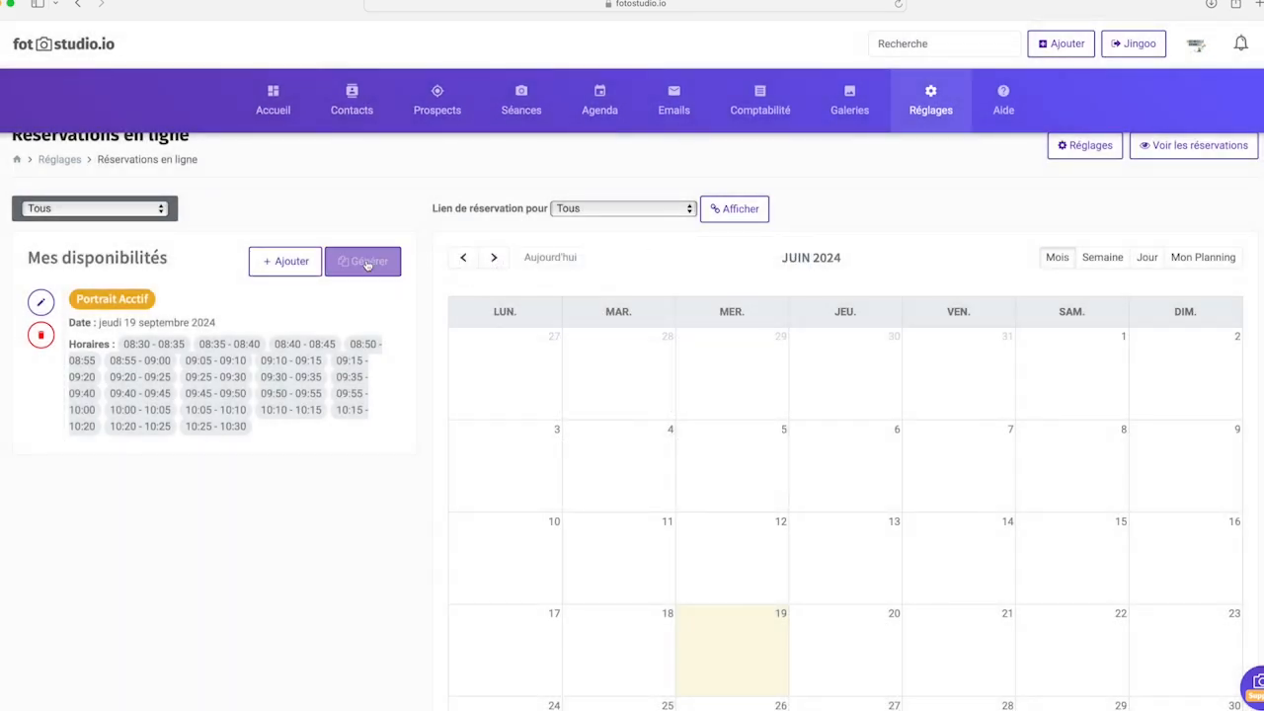
# - Start generating a series of availability slots and set their date to 19 October 2024
pyautogui.click(366, 263)
pyautogui.click(605, 174)
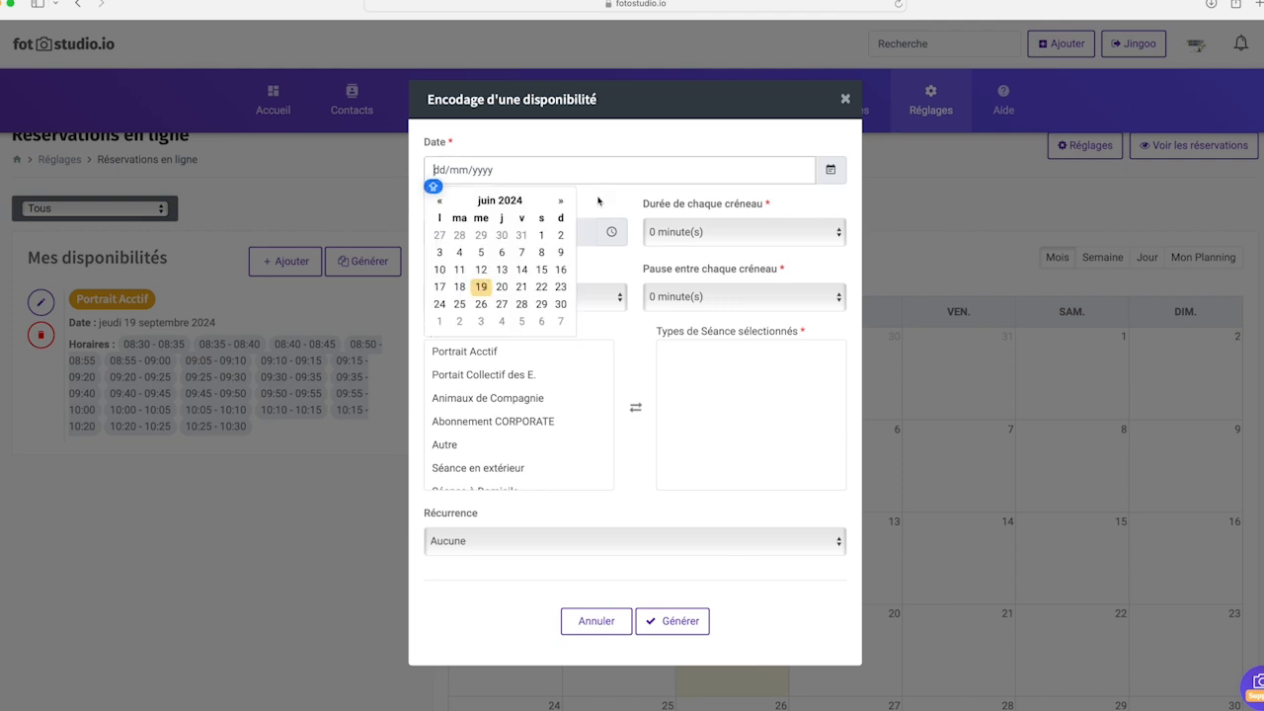
pyautogui.click(500, 201)
pyautogui.click(481, 320)
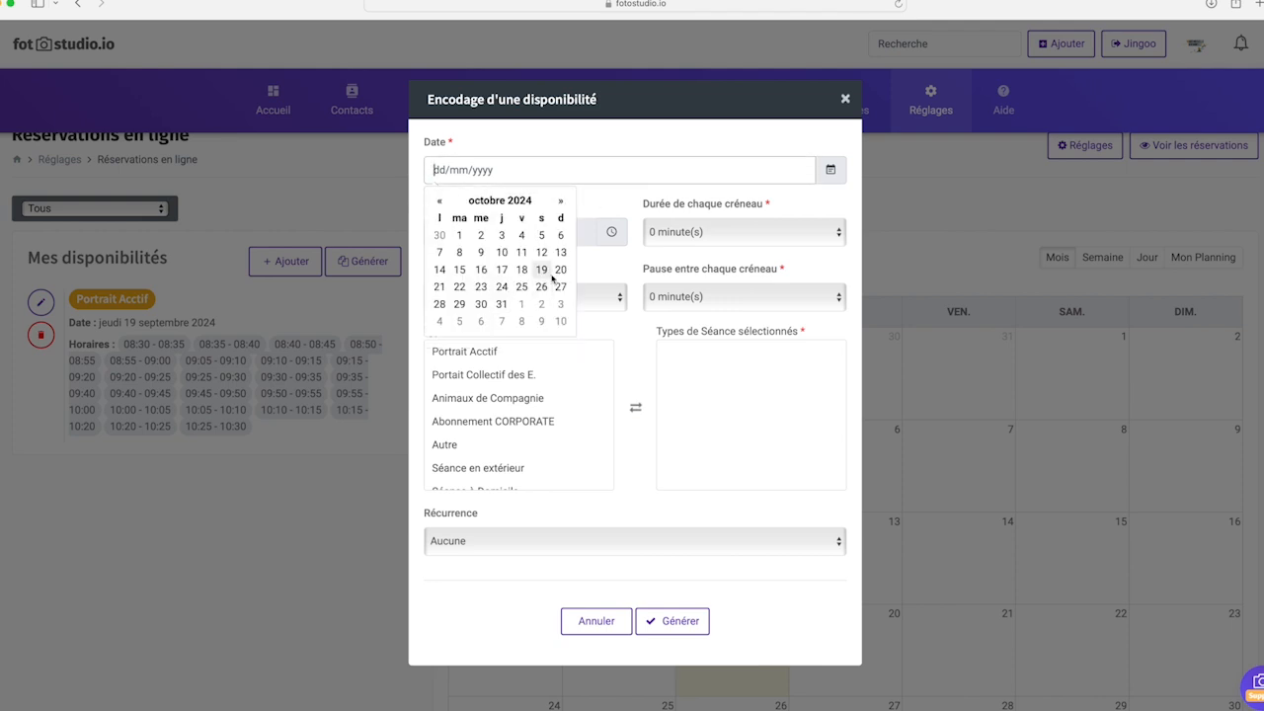
pyautogui.click(545, 276)
# - Set the availability series to start at 08:30, with 30-minute slots and 20 slots in total
pyautogui.click(508, 236)
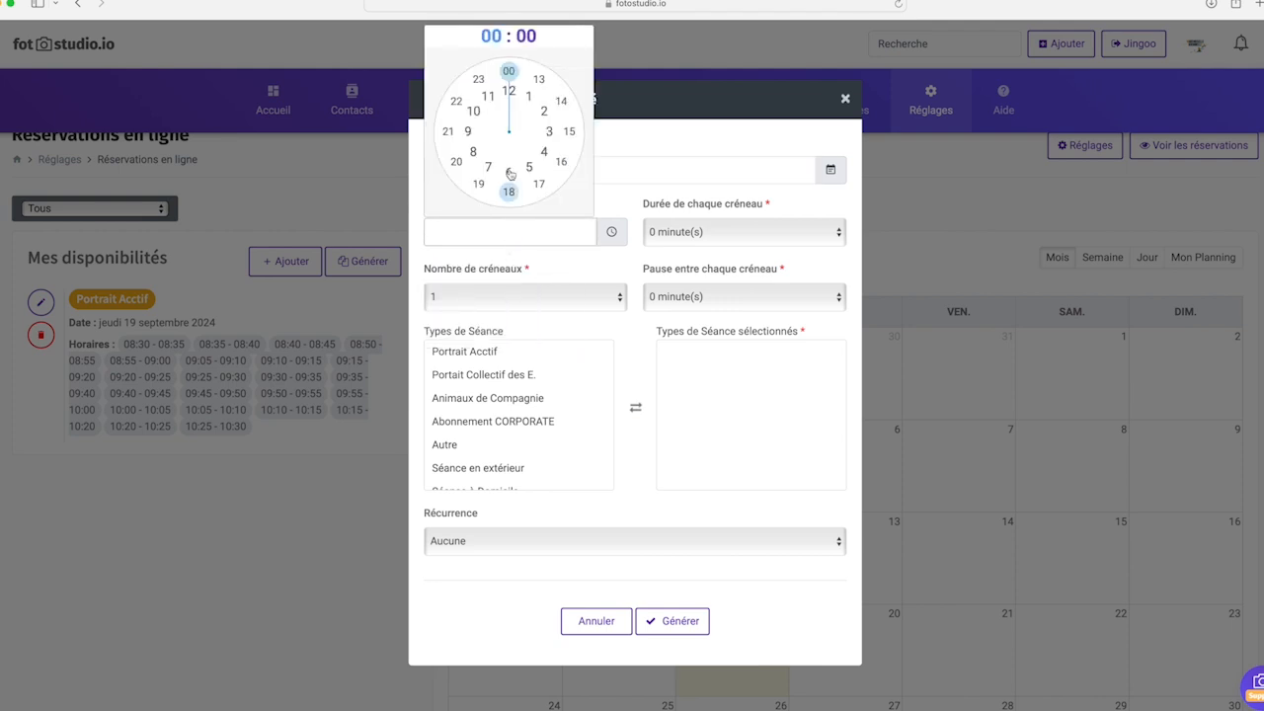
pyautogui.click(473, 151)
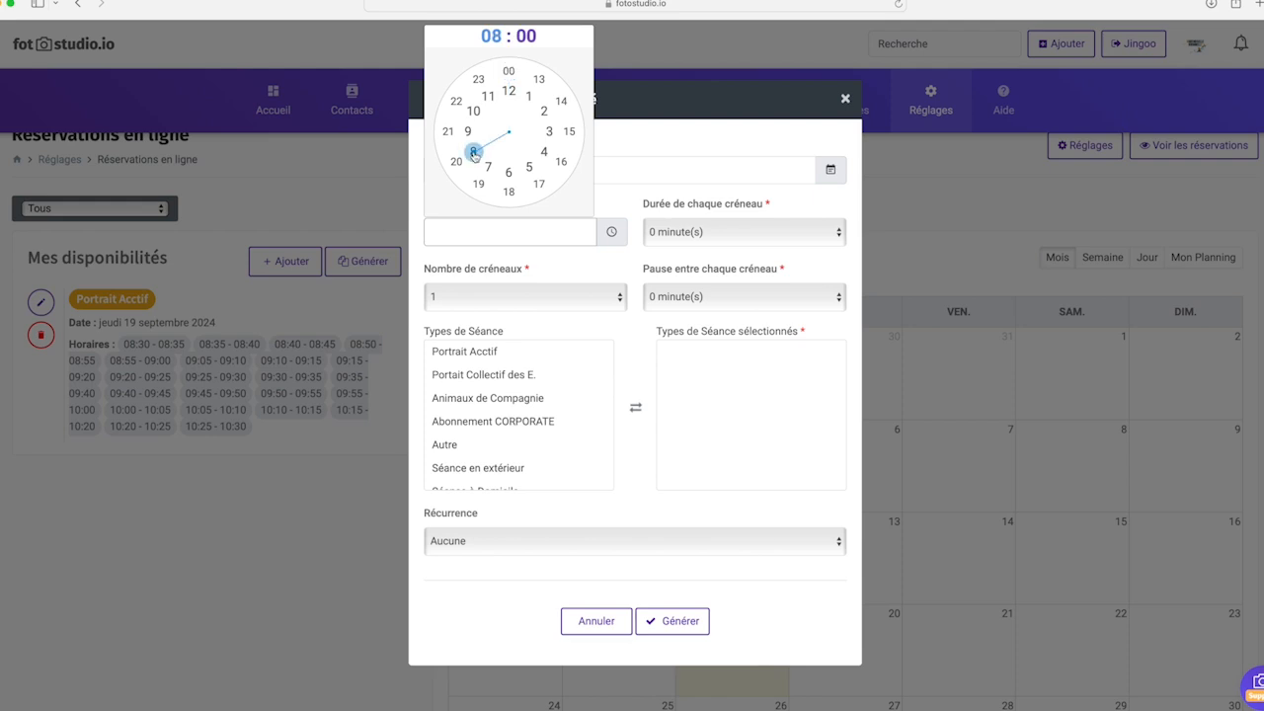
pyautogui.click(508, 190)
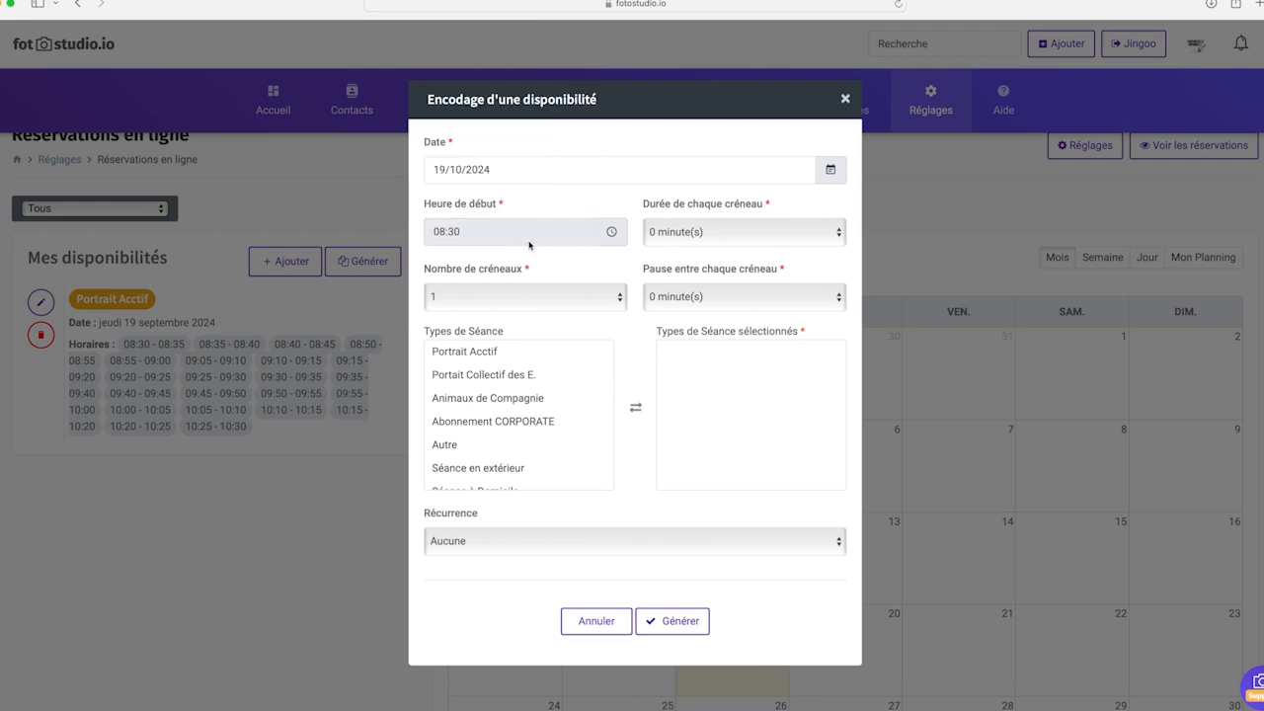
pyautogui.click(695, 240)
pyautogui.click(692, 330)
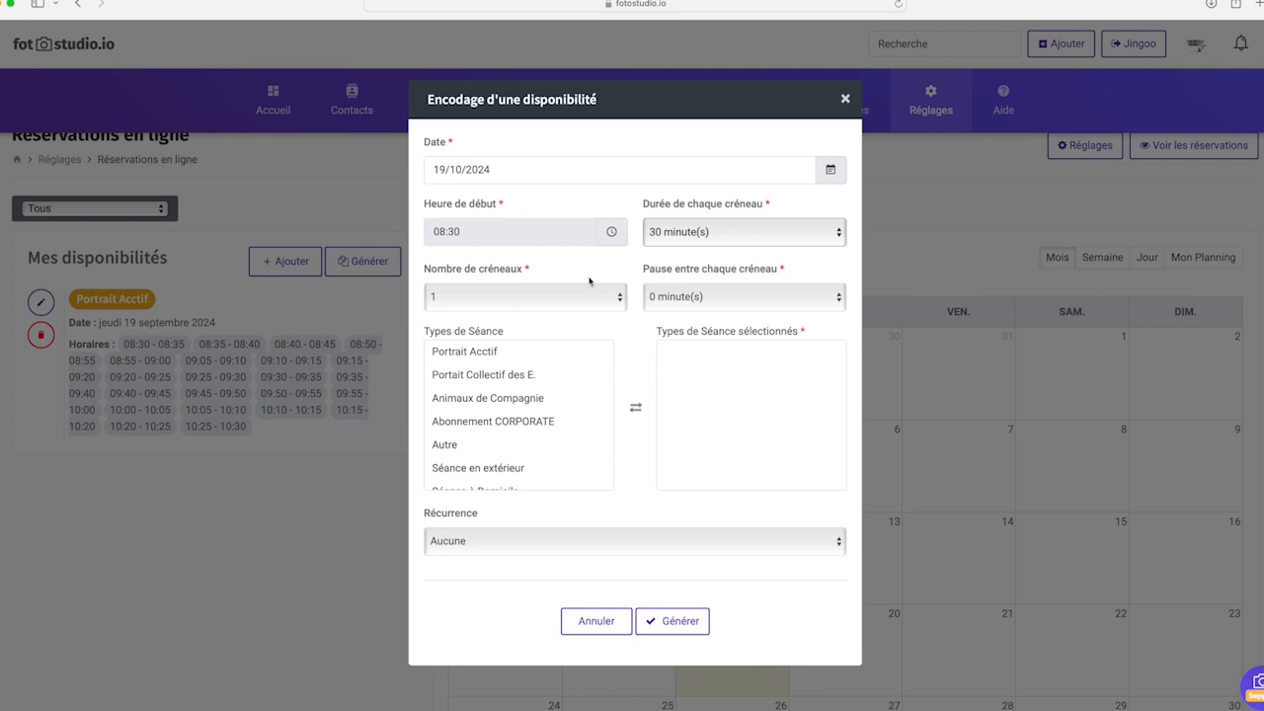
pyautogui.click(480, 306)
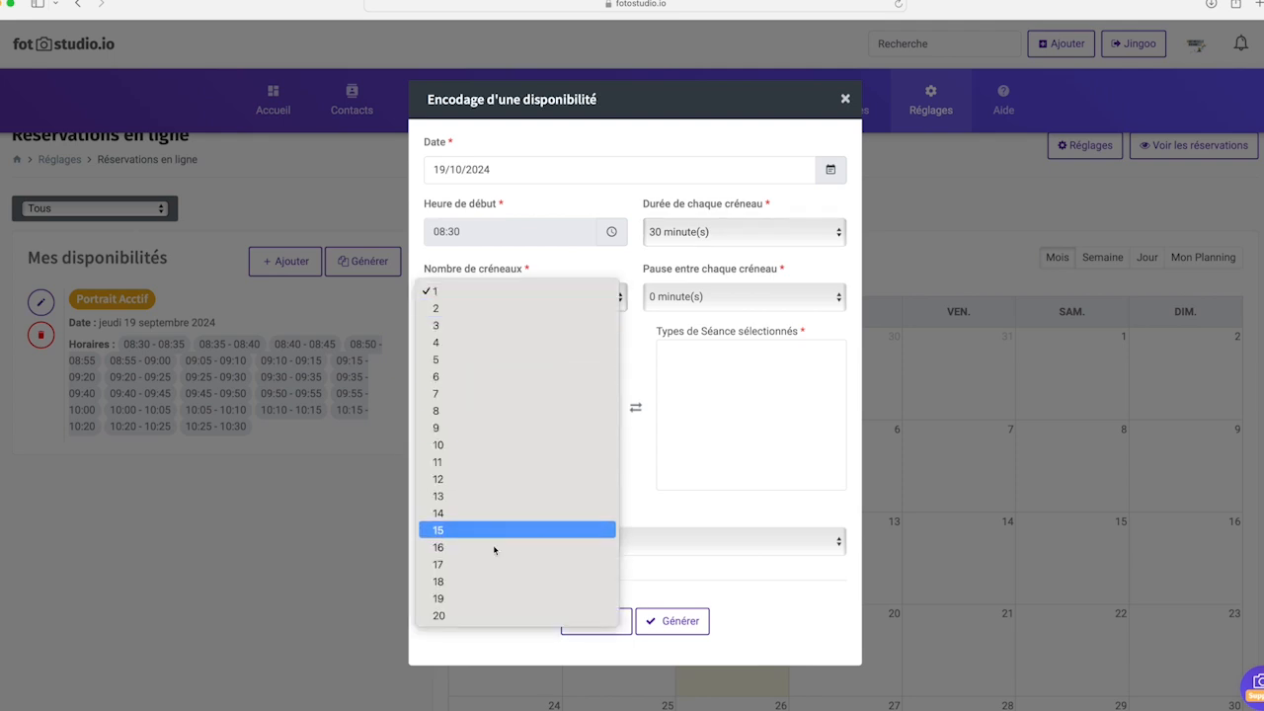
pyautogui.click(487, 613)
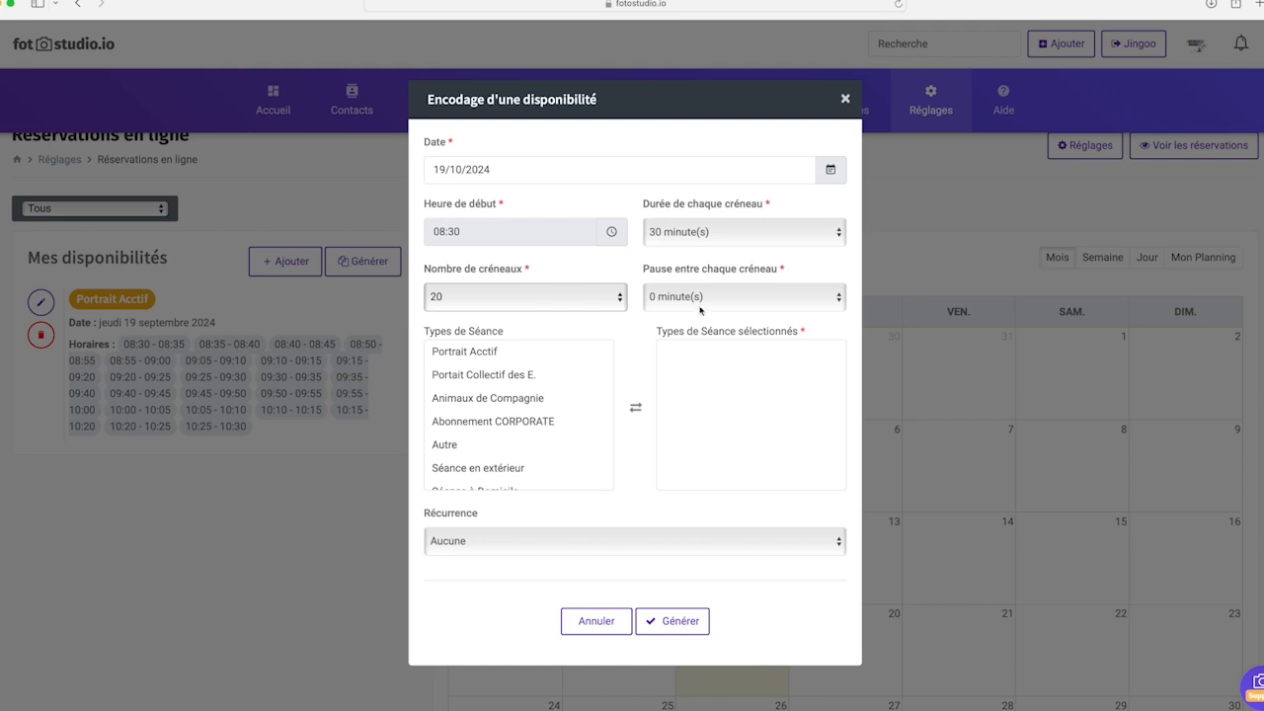
# - Assign the Mini-Séance session type to the series, keep the recurrence at Aucune, and generate the availability slots
pyautogui.click(524, 398)
pyautogui.scroll(-5, 533, 405)
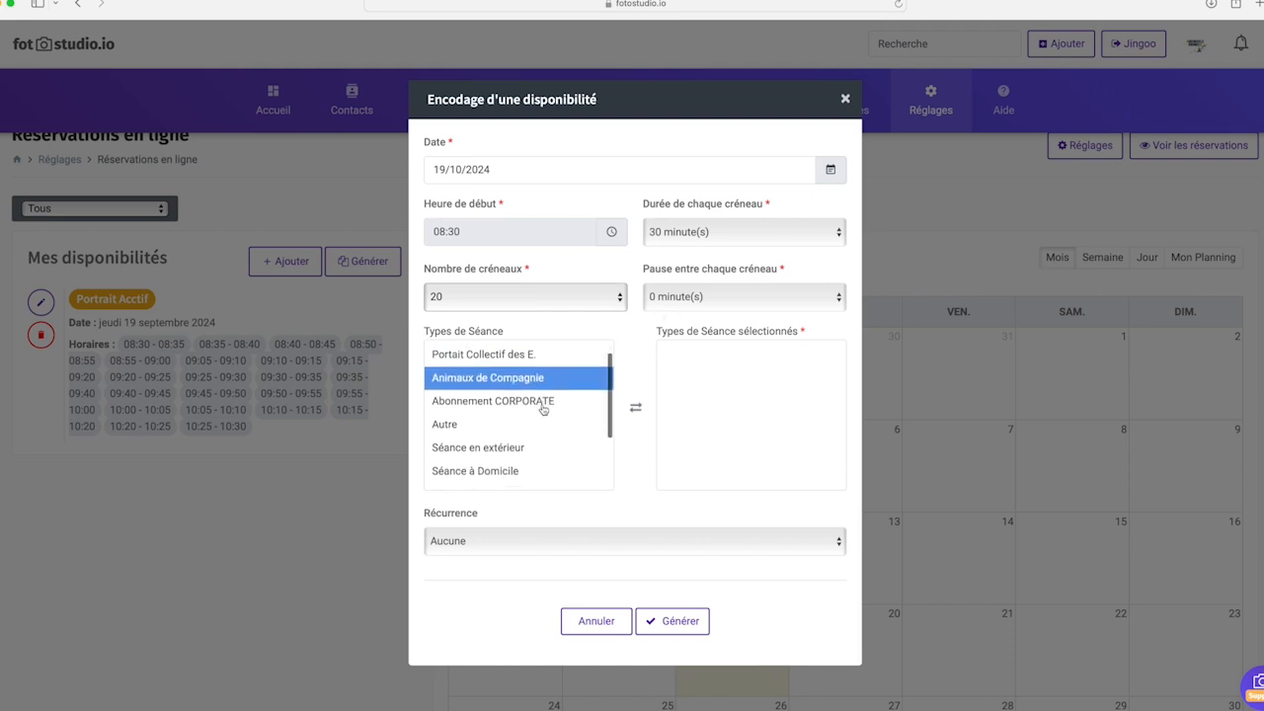
pyautogui.click(468, 478)
pyautogui.click(468, 480)
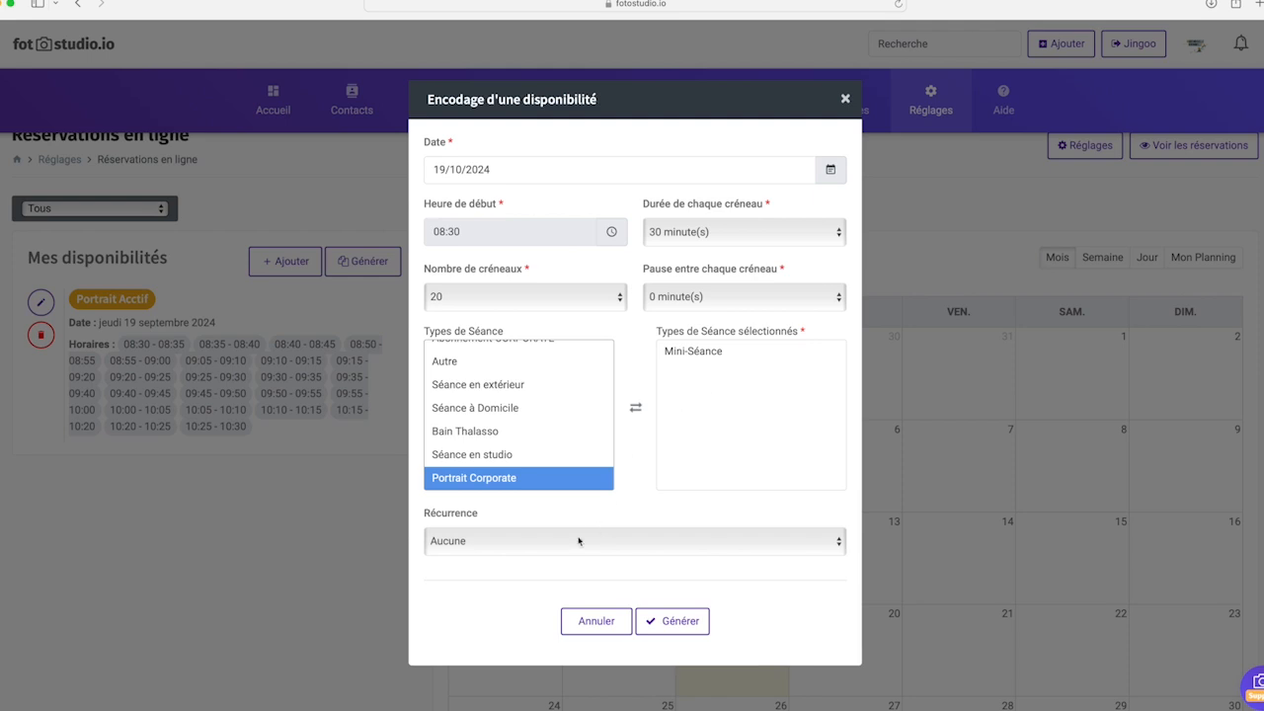
pyautogui.click(578, 540)
pyautogui.click(499, 542)
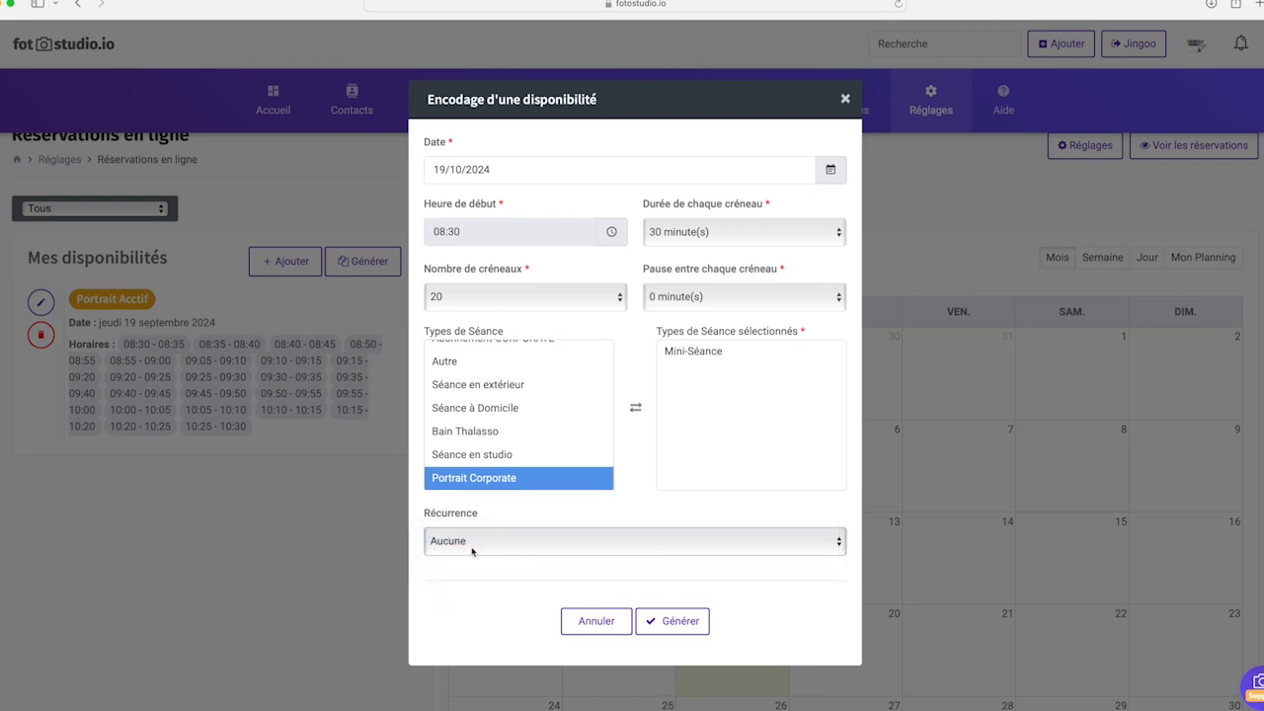
pyautogui.click(676, 622)
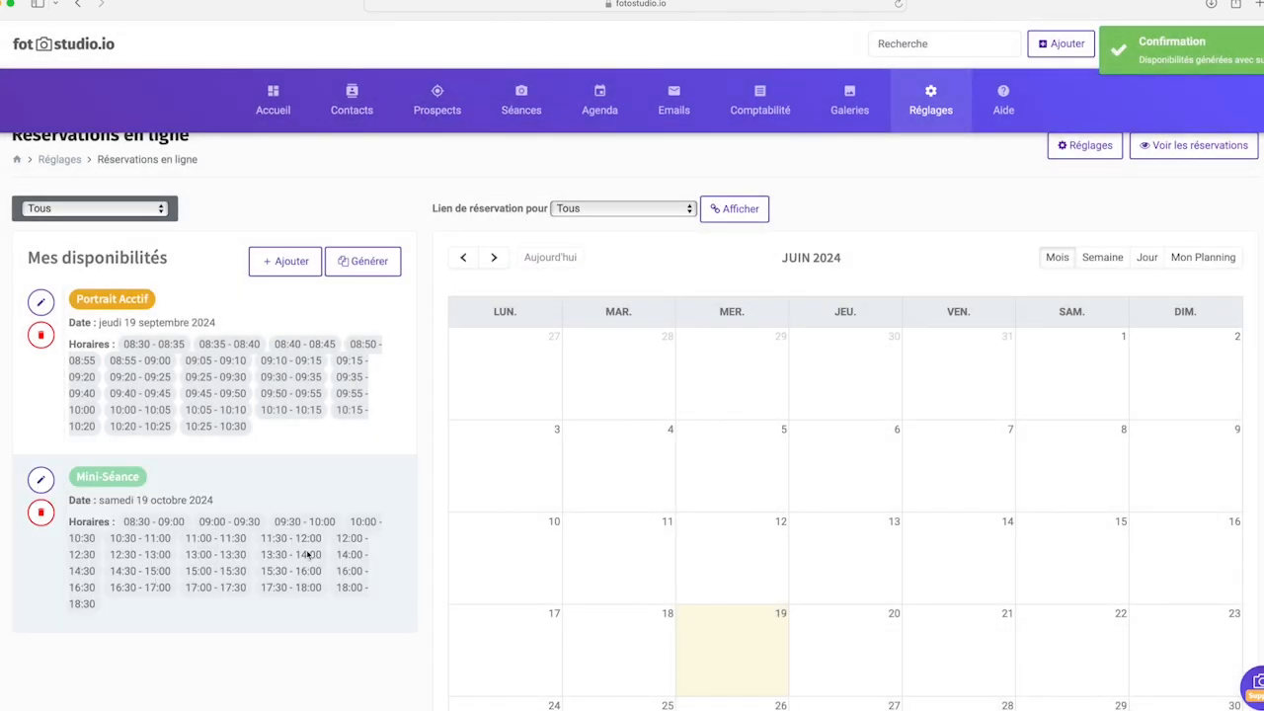
# - Display the client booking page for the Mini-Séance type and look through its list of available October 2024 slots
pyautogui.scroll(-2, 242, 551)
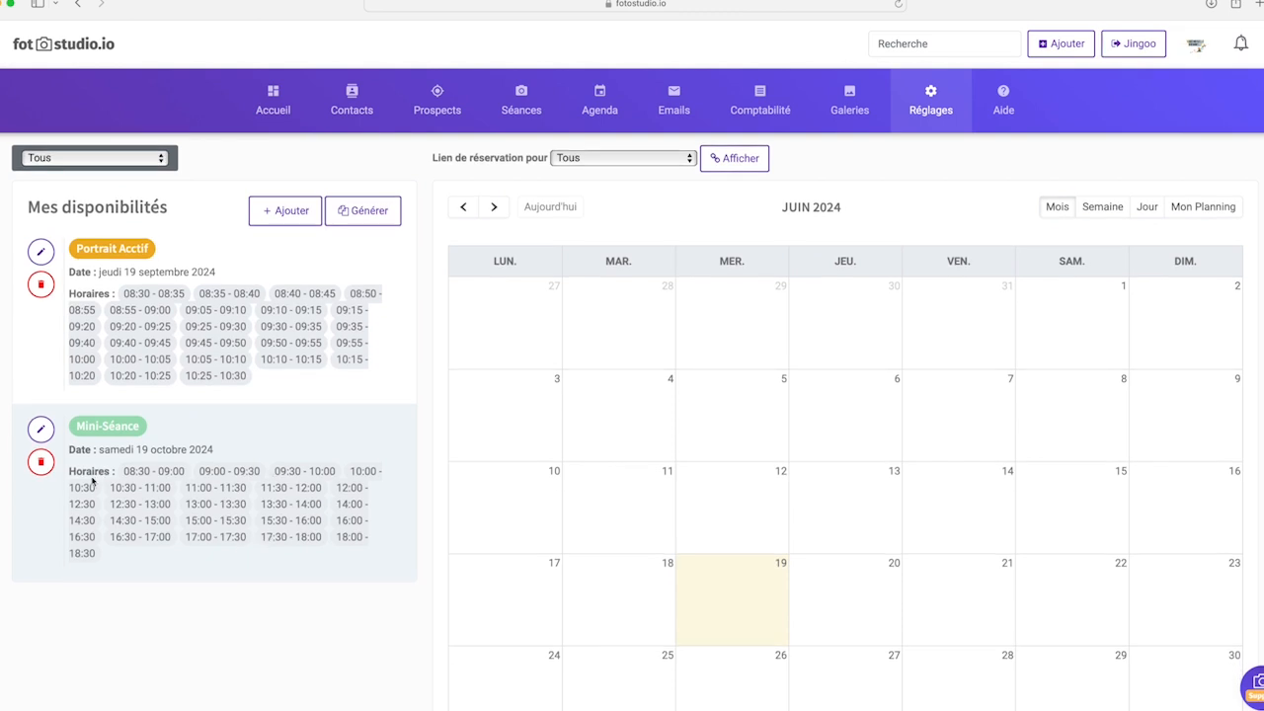
pyautogui.scroll(2, 242, 503)
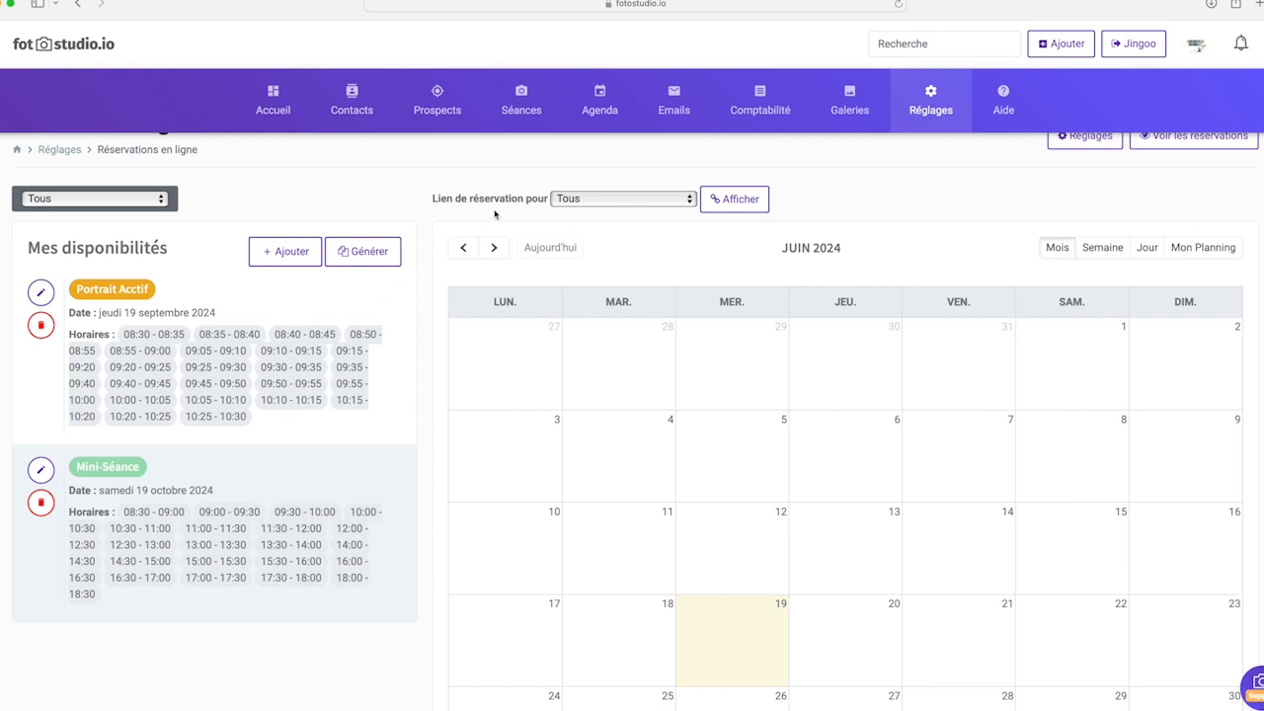
pyautogui.click(647, 200)
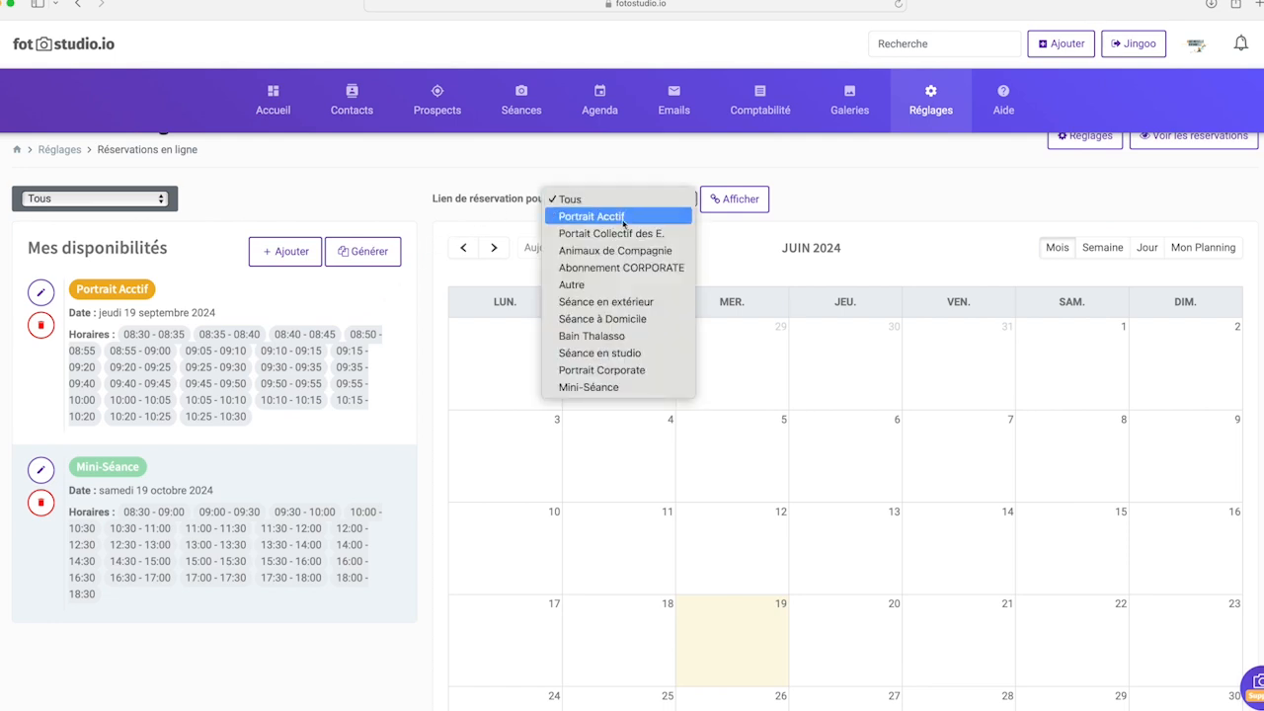
pyautogui.click(593, 399)
pyautogui.click(736, 201)
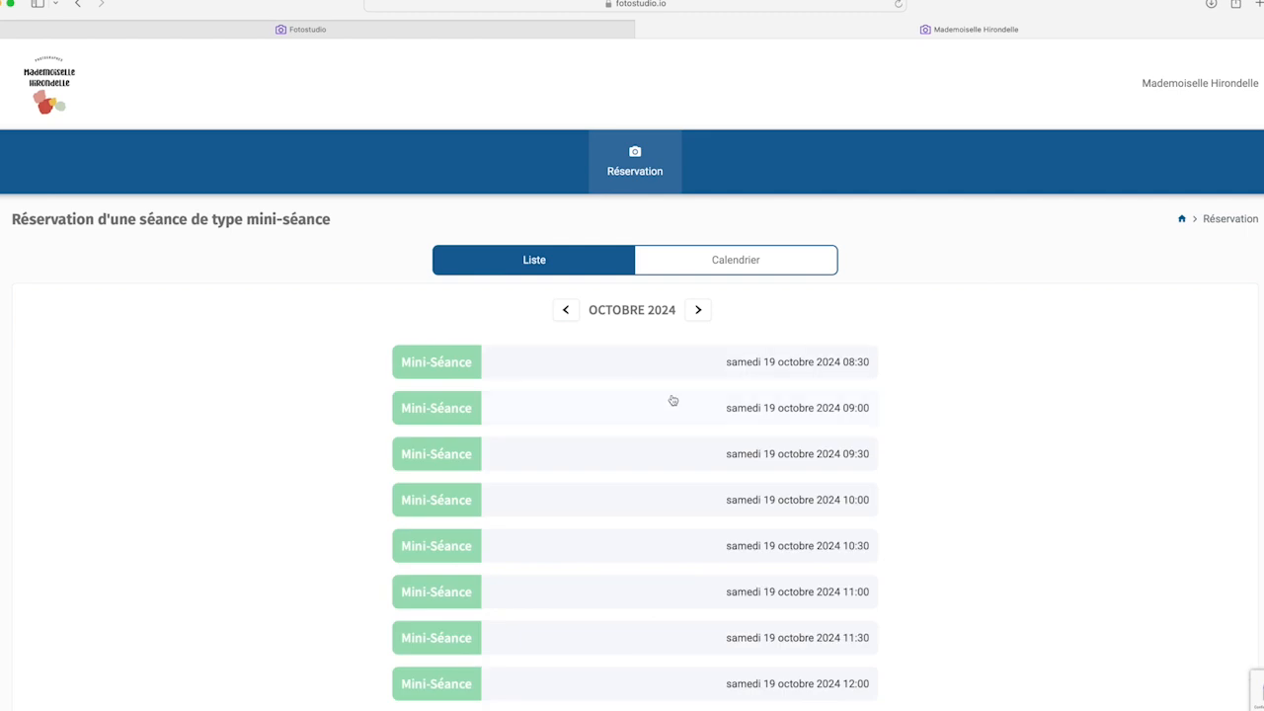
pyautogui.scroll(-2, 891, 386)
pyautogui.scroll(-1, 892, 386)
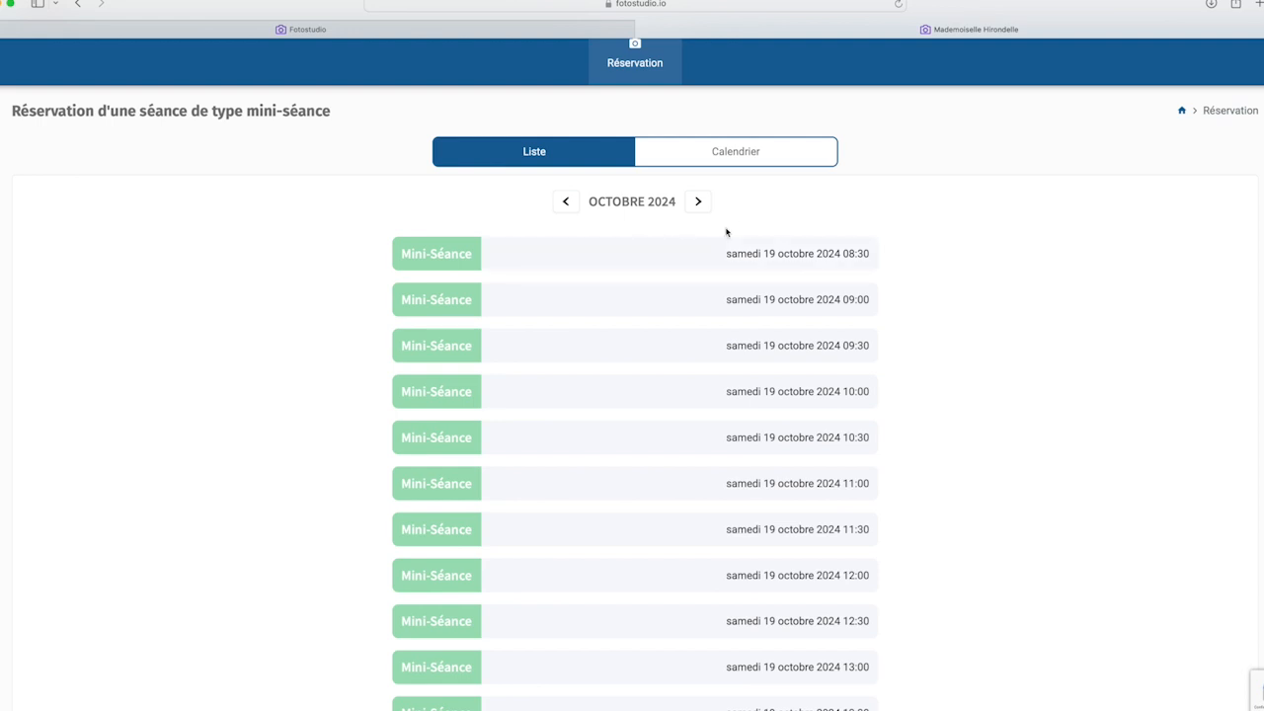
pyautogui.scroll(2, 590, 195)
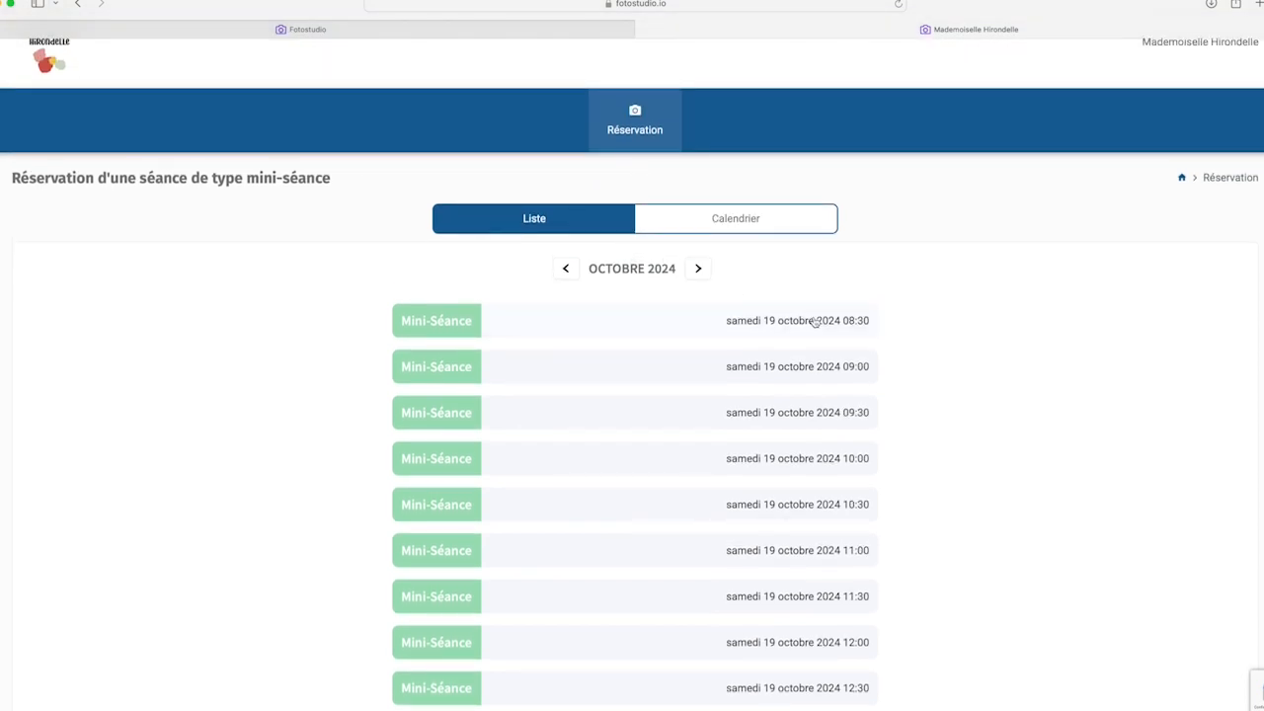
pyautogui.scroll(-8, 851, 506)
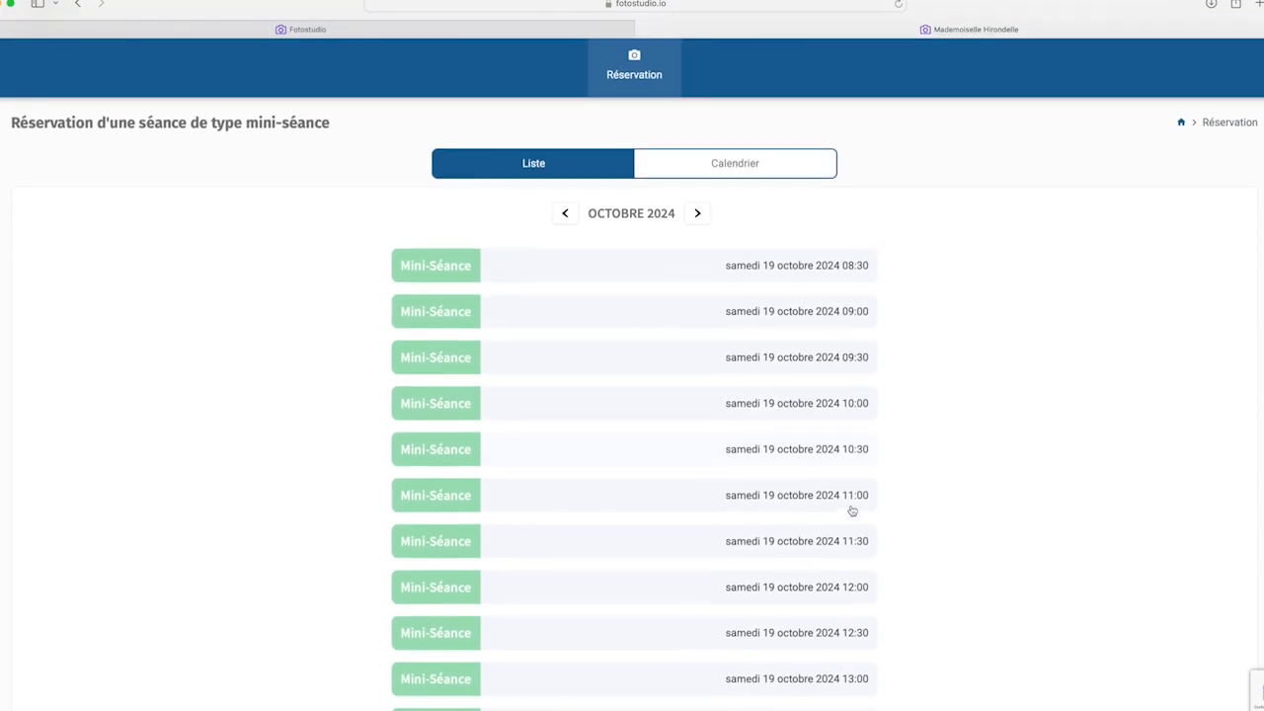
pyautogui.scroll(-3, 851, 510)
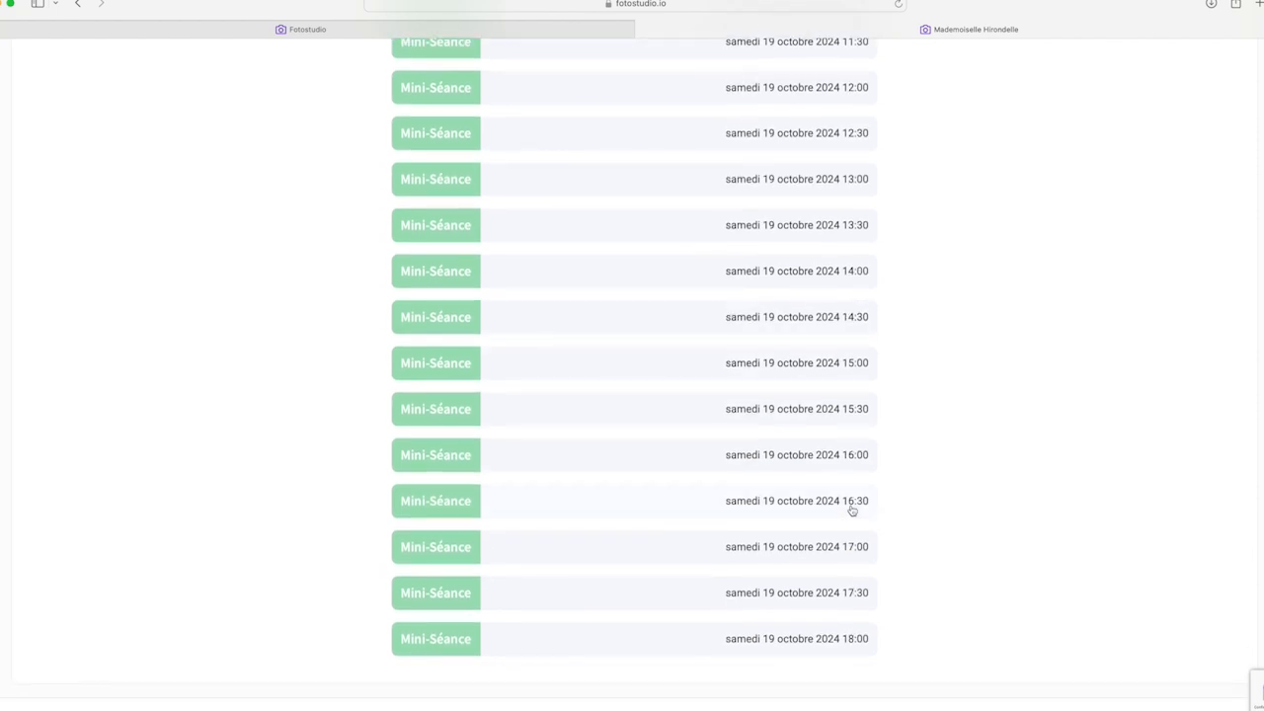
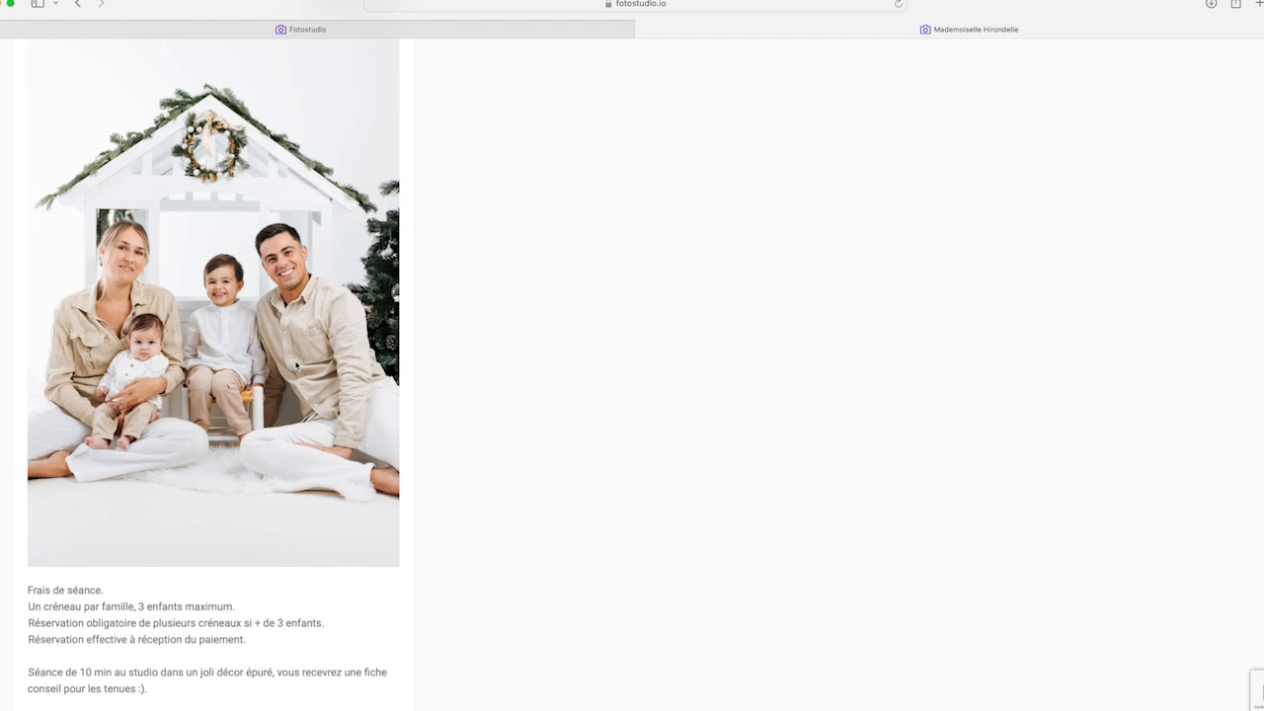
# - Read through the mini-session package's conditions and print prices, and choose this package for the reservation
pyautogui.scroll(-3, 296, 428)
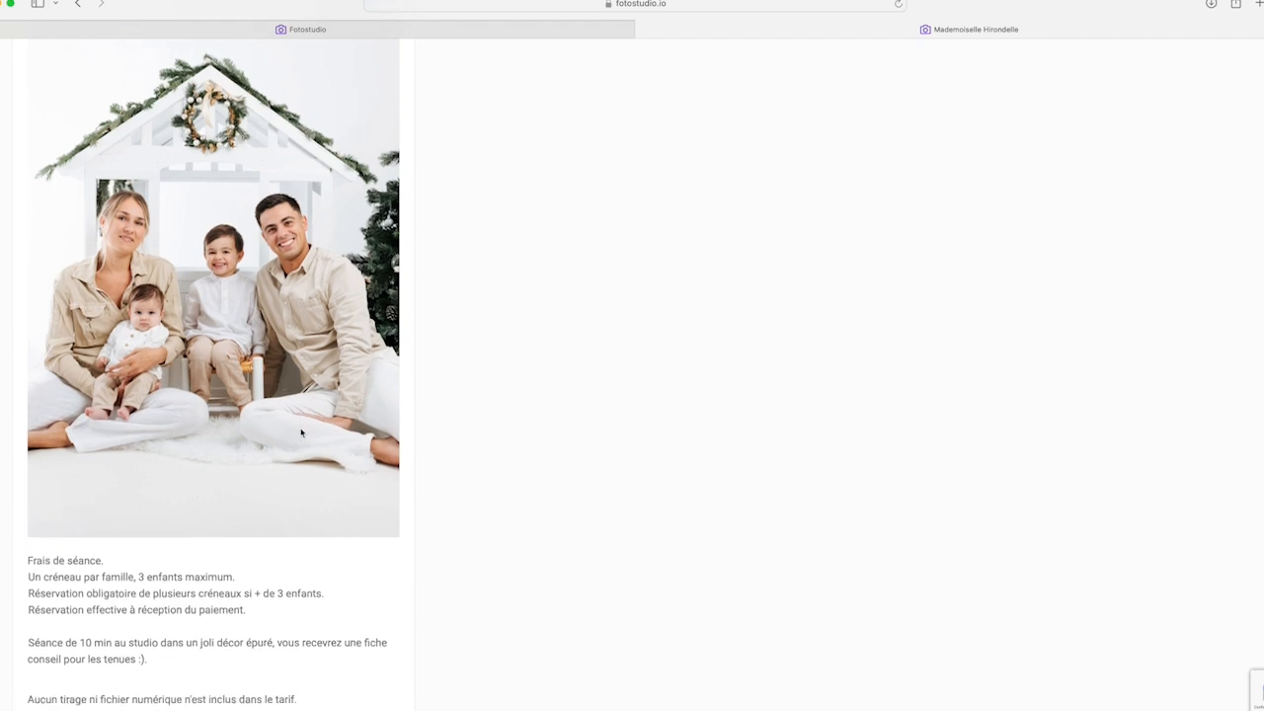
pyautogui.scroll(-1, 301, 433)
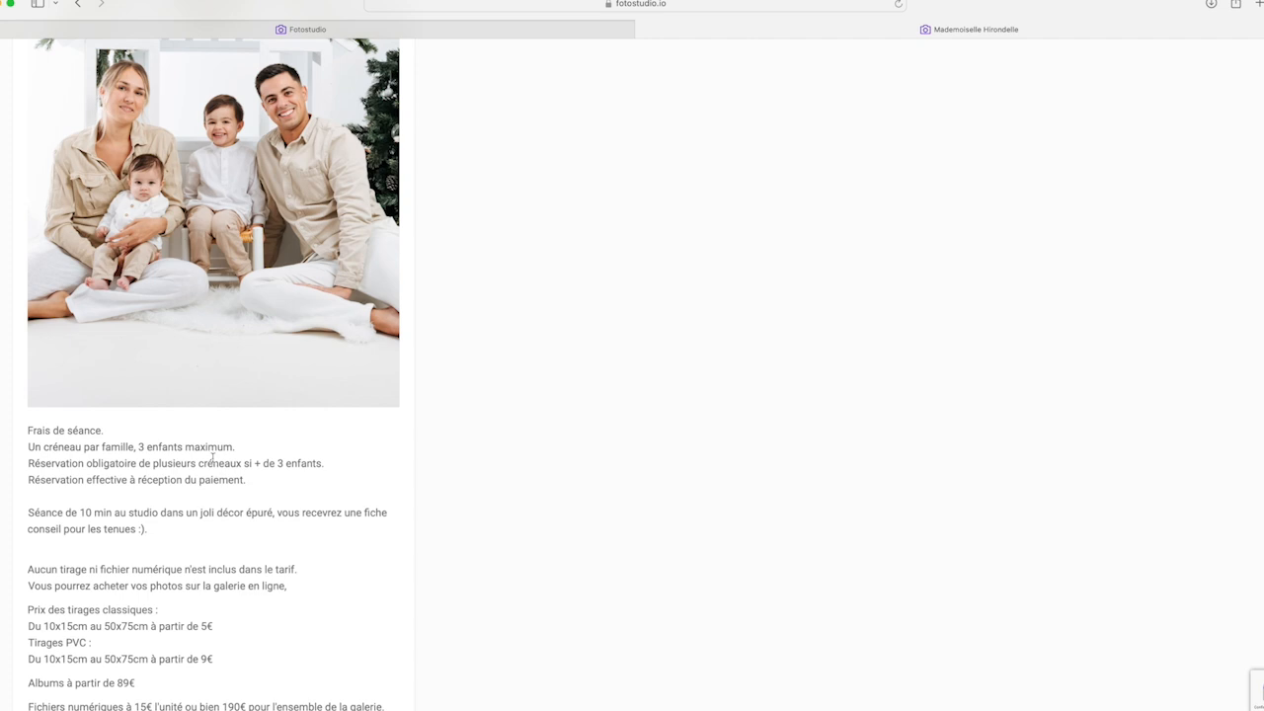
pyautogui.scroll(2, 227, 454)
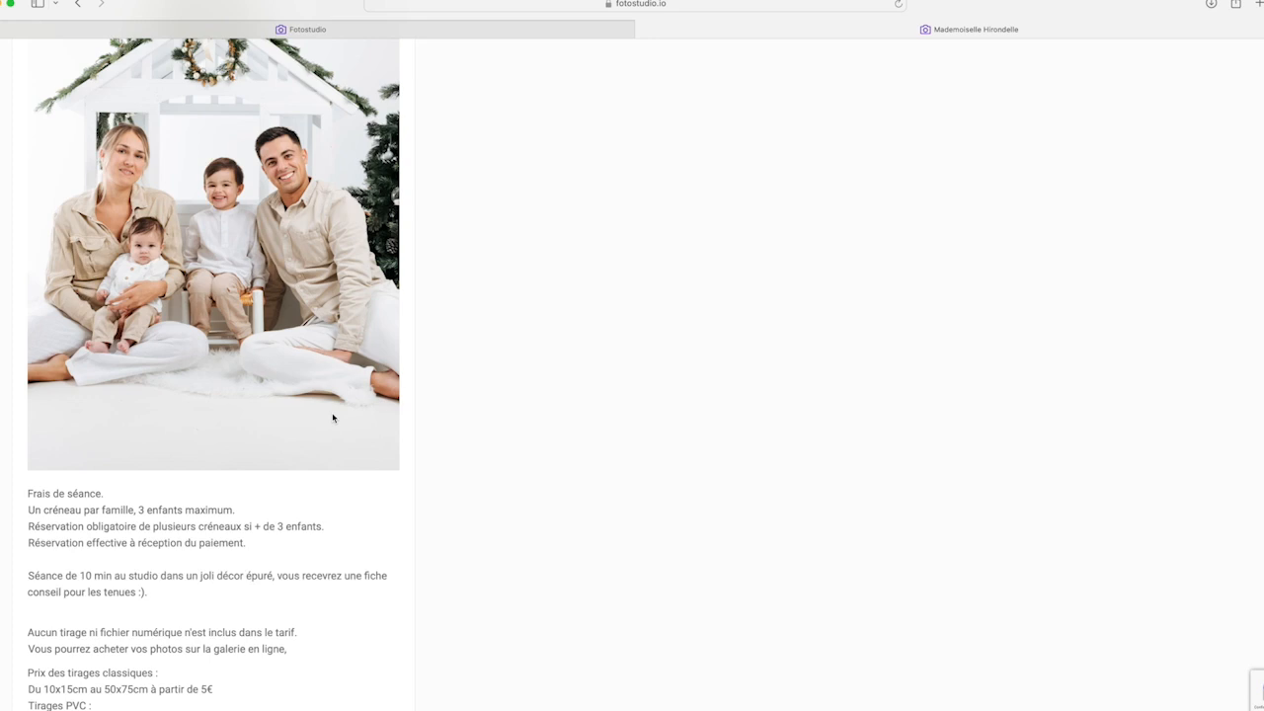
pyautogui.scroll(-1, 333, 417)
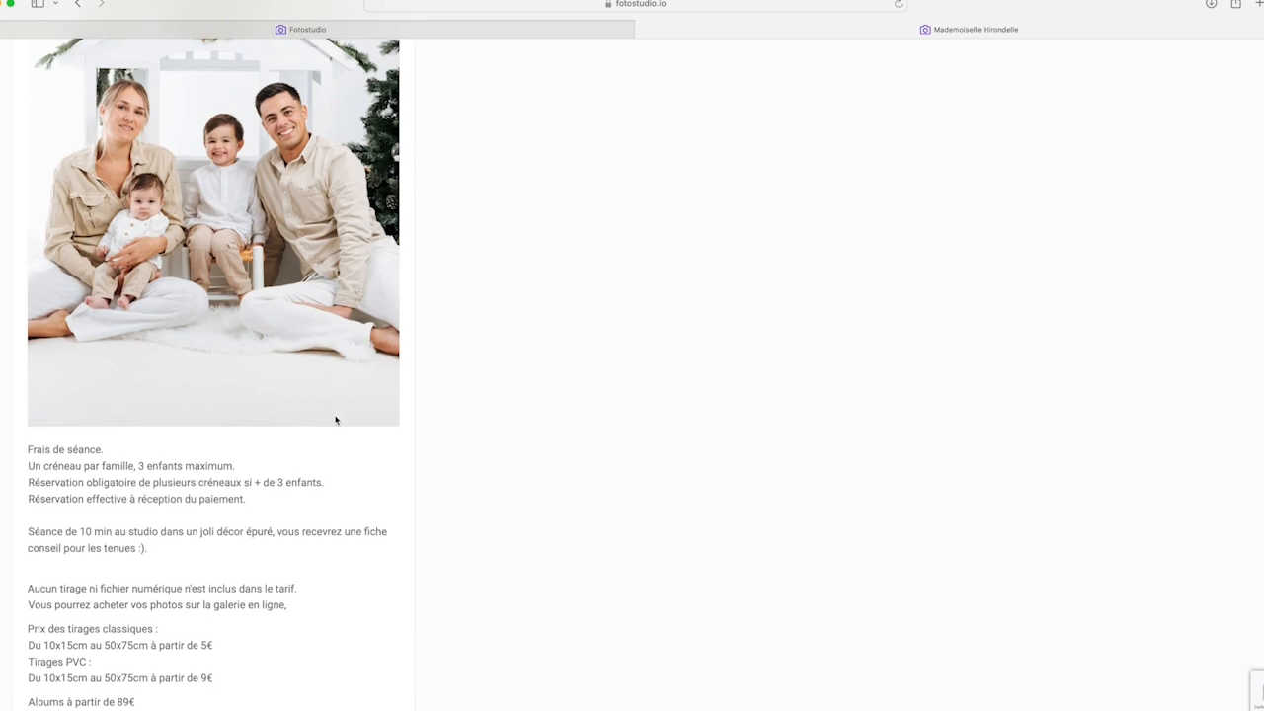
pyautogui.scroll(-1, 335, 419)
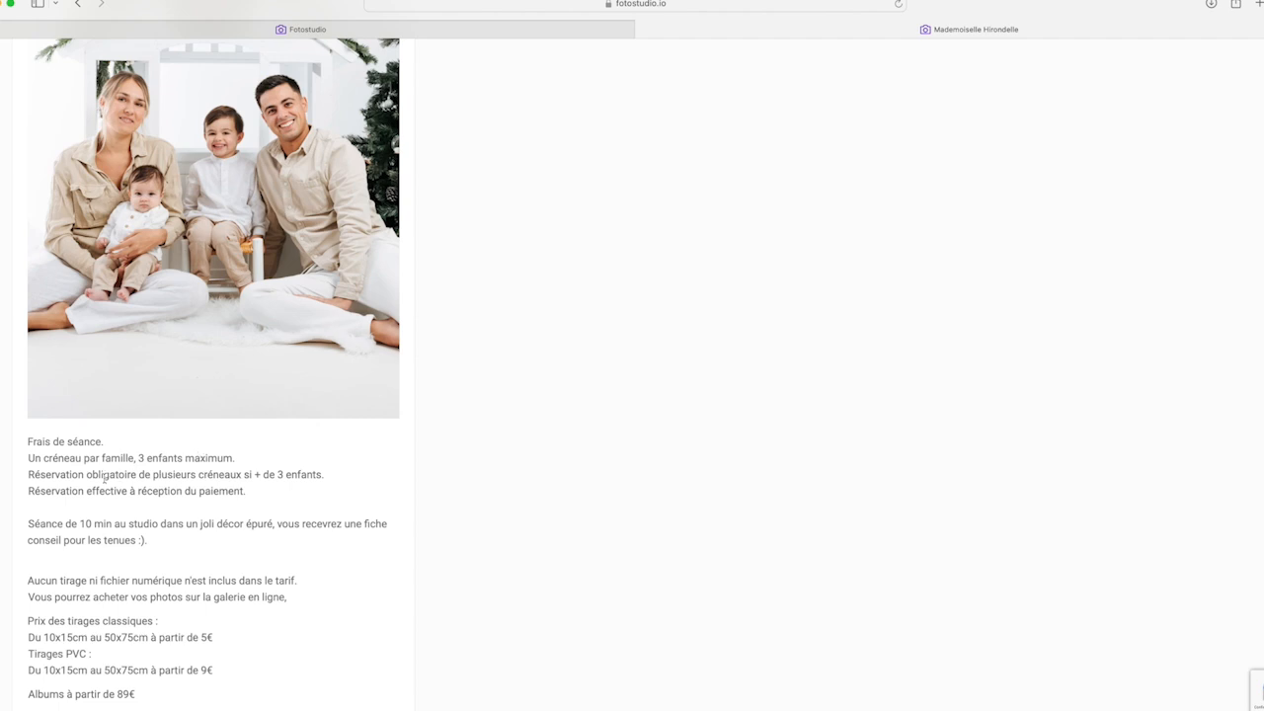
pyautogui.scroll(-1, 217, 475)
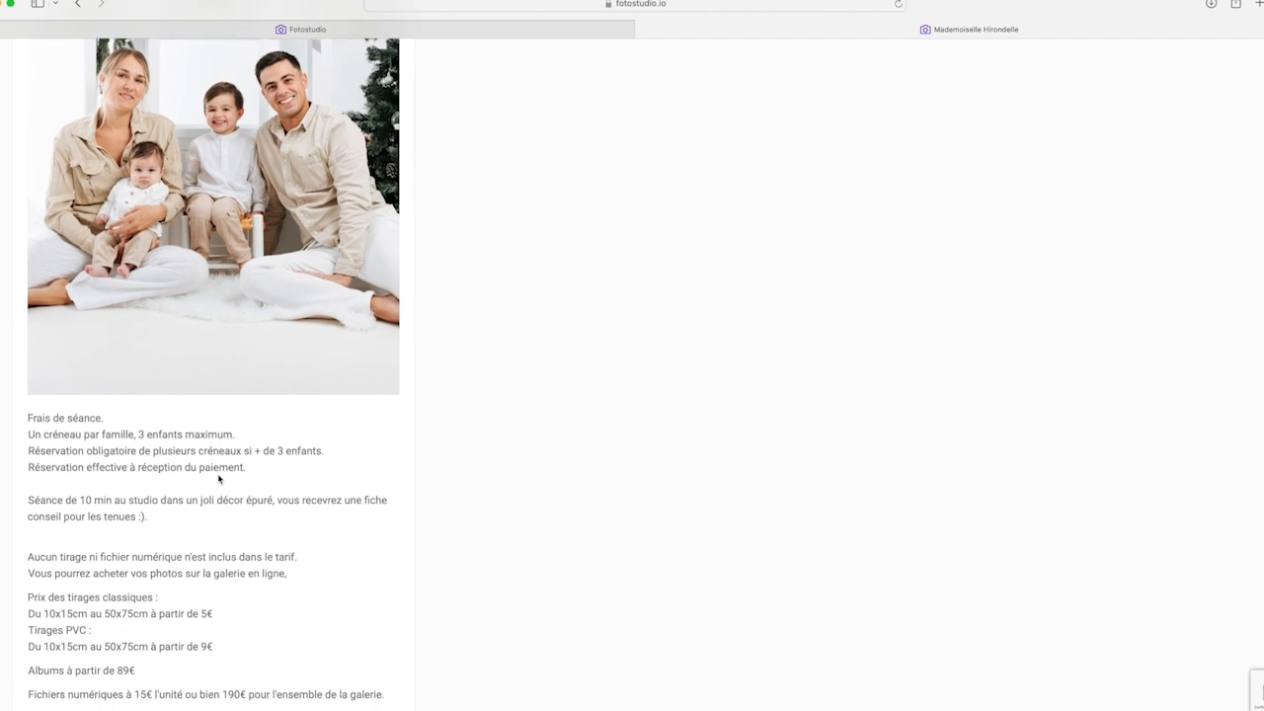
pyautogui.scroll(-3, 195, 496)
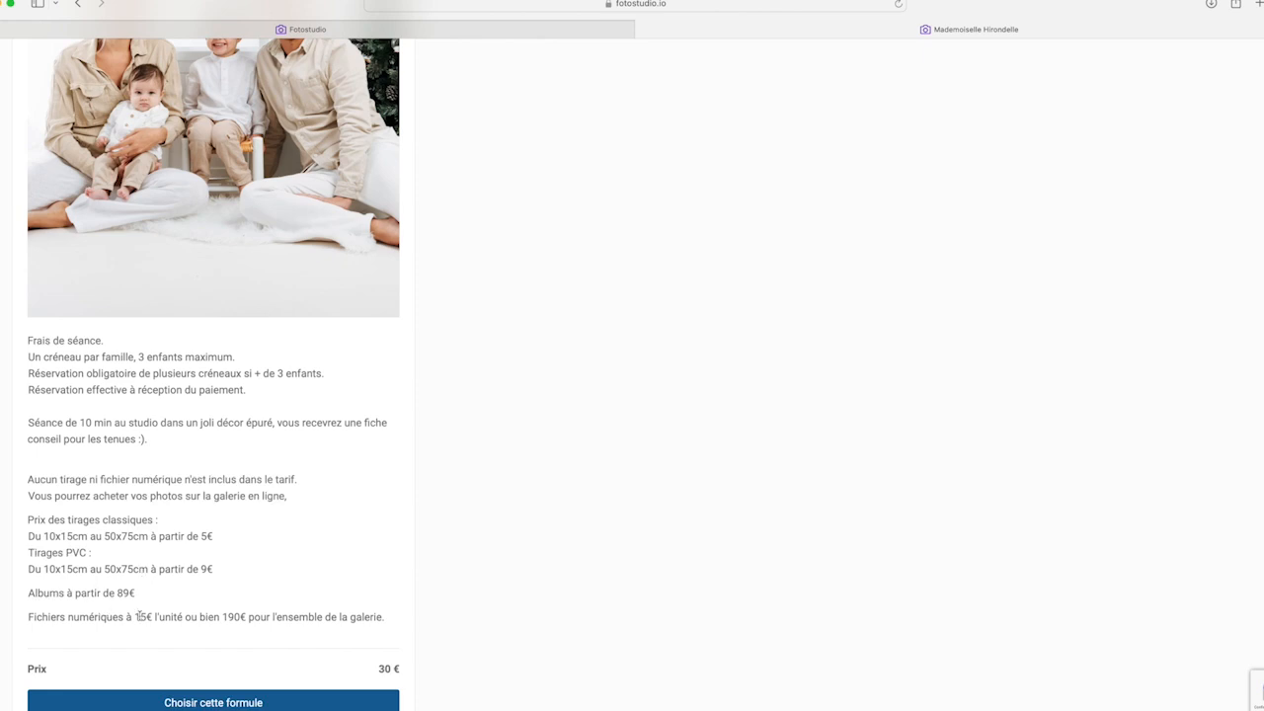
pyautogui.scroll(-1, 190, 637)
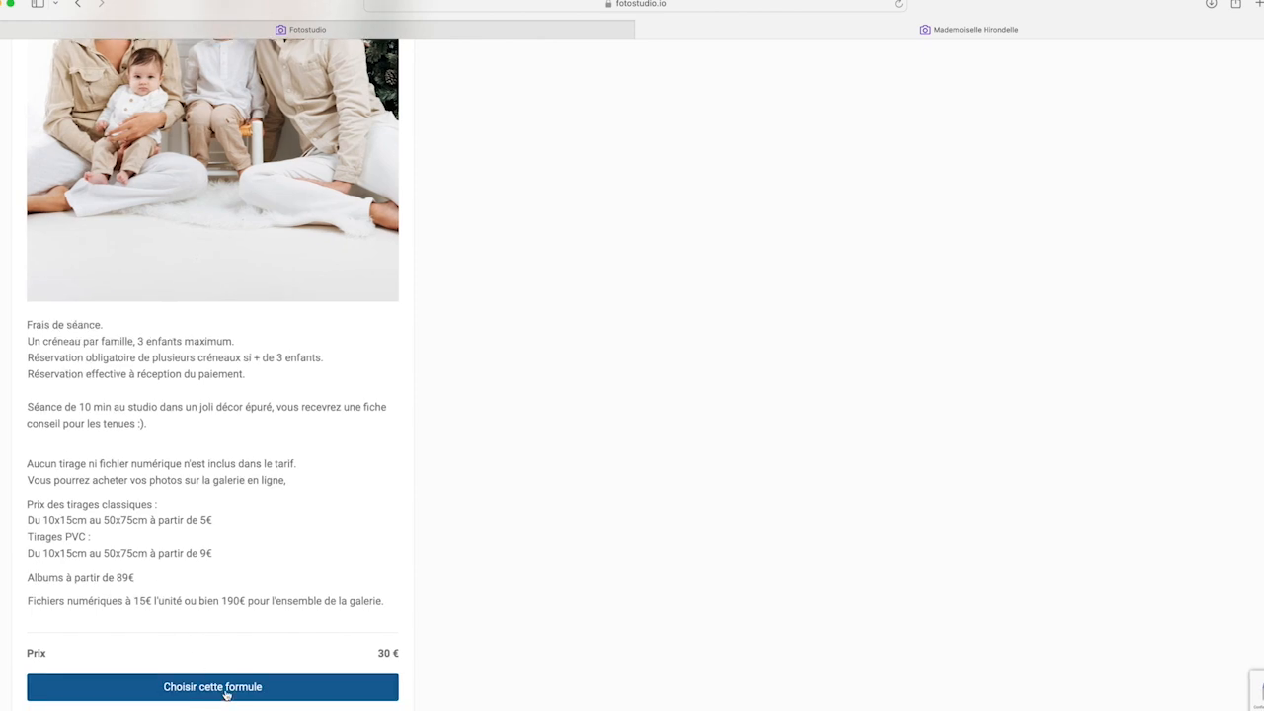
pyautogui.click(226, 693)
pyautogui.click(748, 635)
# - Fill in the client's contact details (first name, surname, email, phone and address fields) with placeholder entries and save them
pyautogui.press('Tab')
pyautogui.write('JJ')
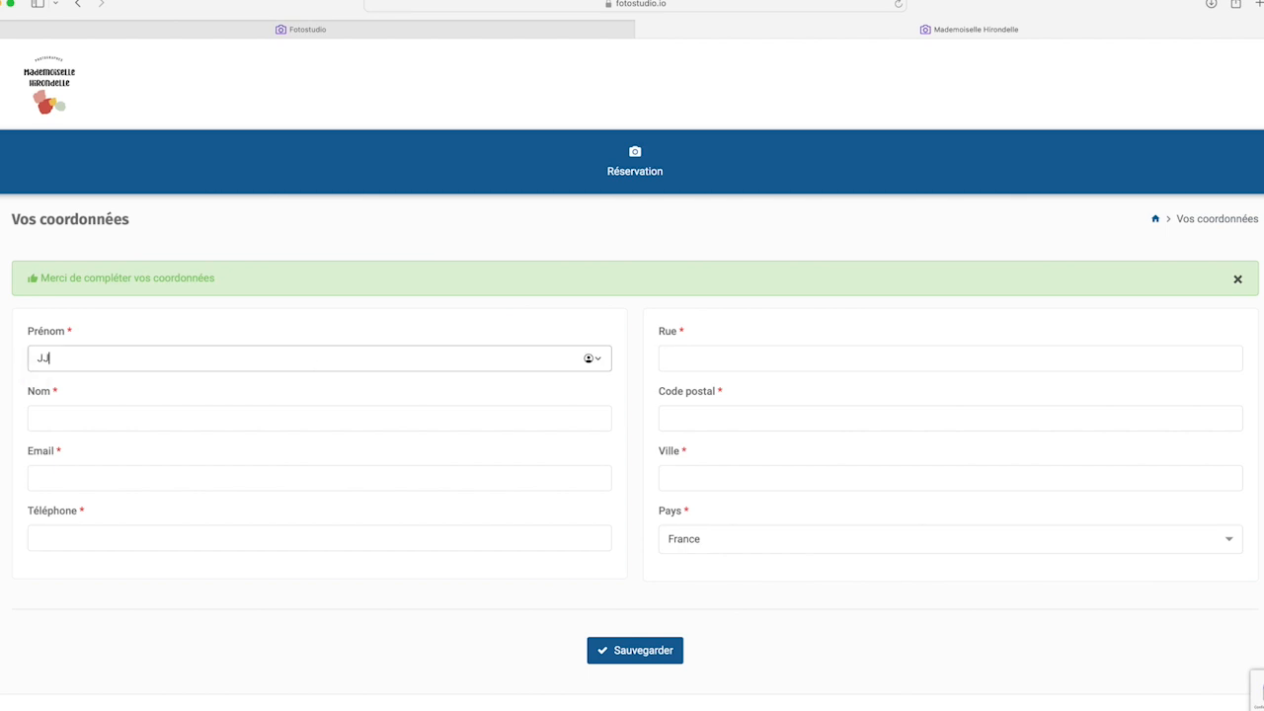
pyautogui.press('Tab')
pyautogui.write('JJ')
pyautogui.press('Tab')
pyautogui.write('JJ')
pyautogui.press('Tab')
pyautogui.write('JJ')
pyautogui.press('Tab')
pyautogui.write('JJ')
pyautogui.press('Tab')
pyautogui.write('JJ')
pyautogui.press('Return')
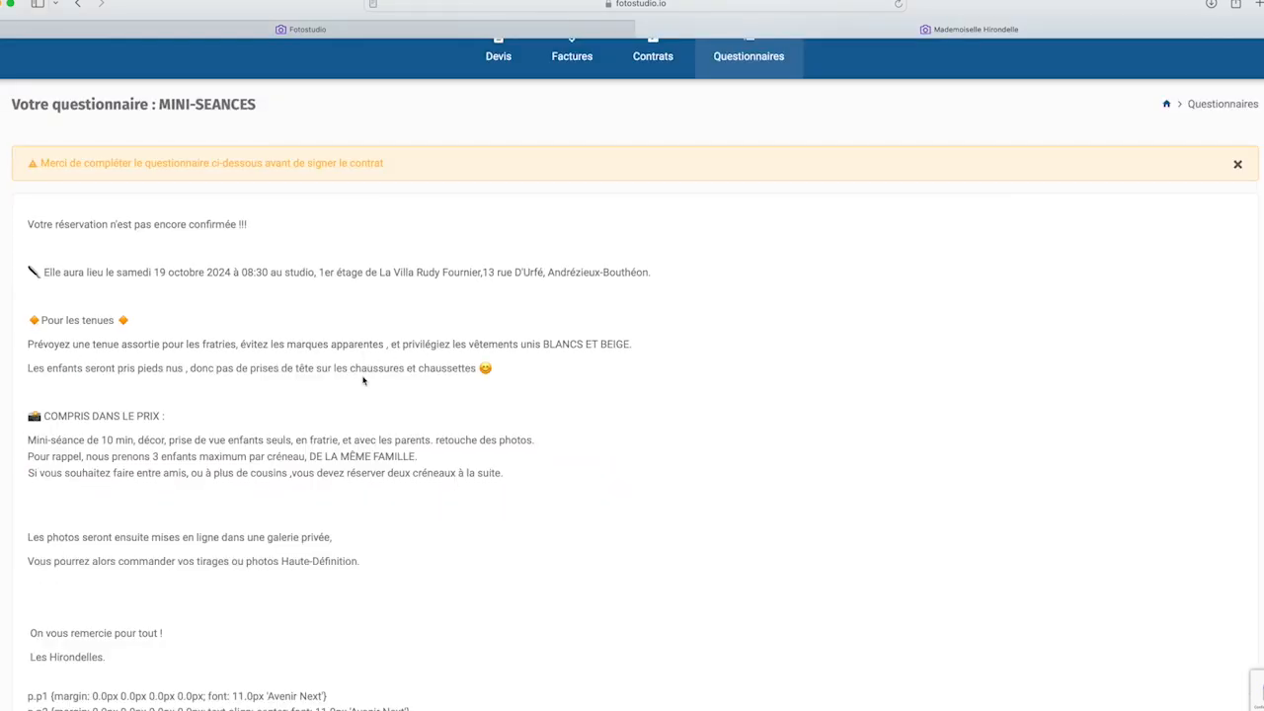
# - Answer the MINI-SEANCES questionnaire's "Je présente ma tribu" question with a test child's first name and "10 ans", and send it
pyautogui.scroll(-3, 388, 394)
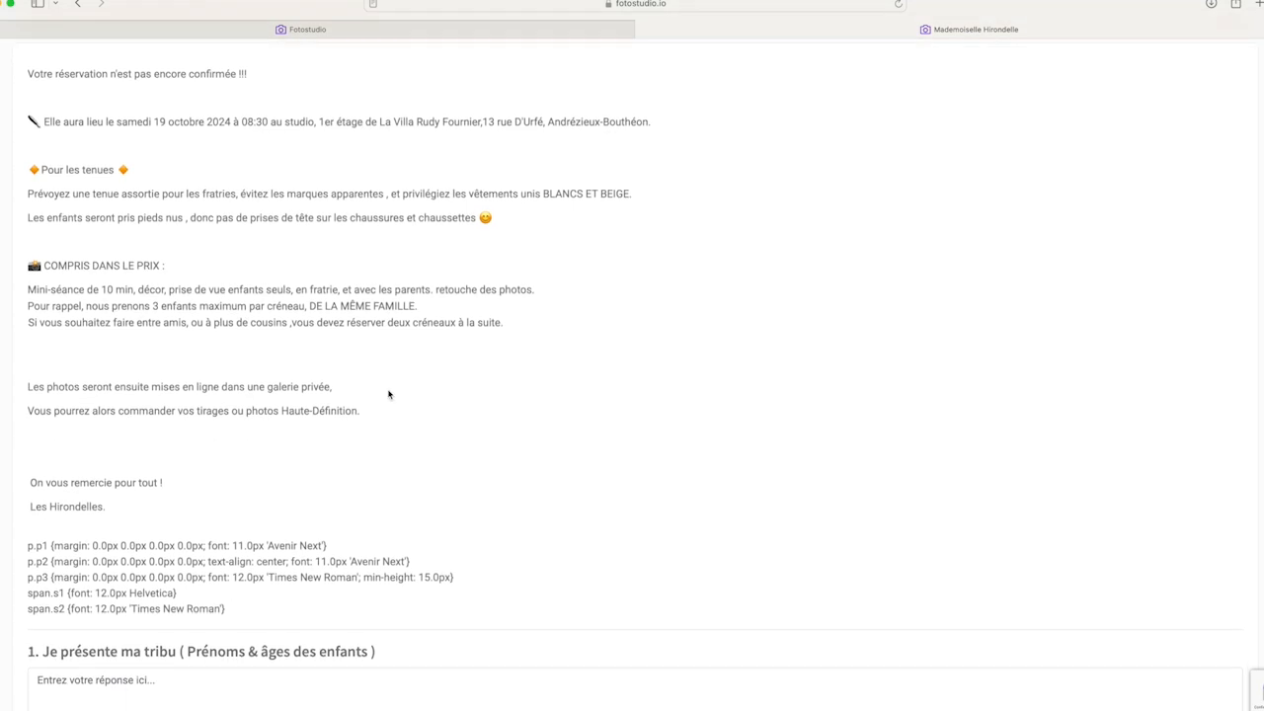
pyautogui.scroll(-3, 388, 394)
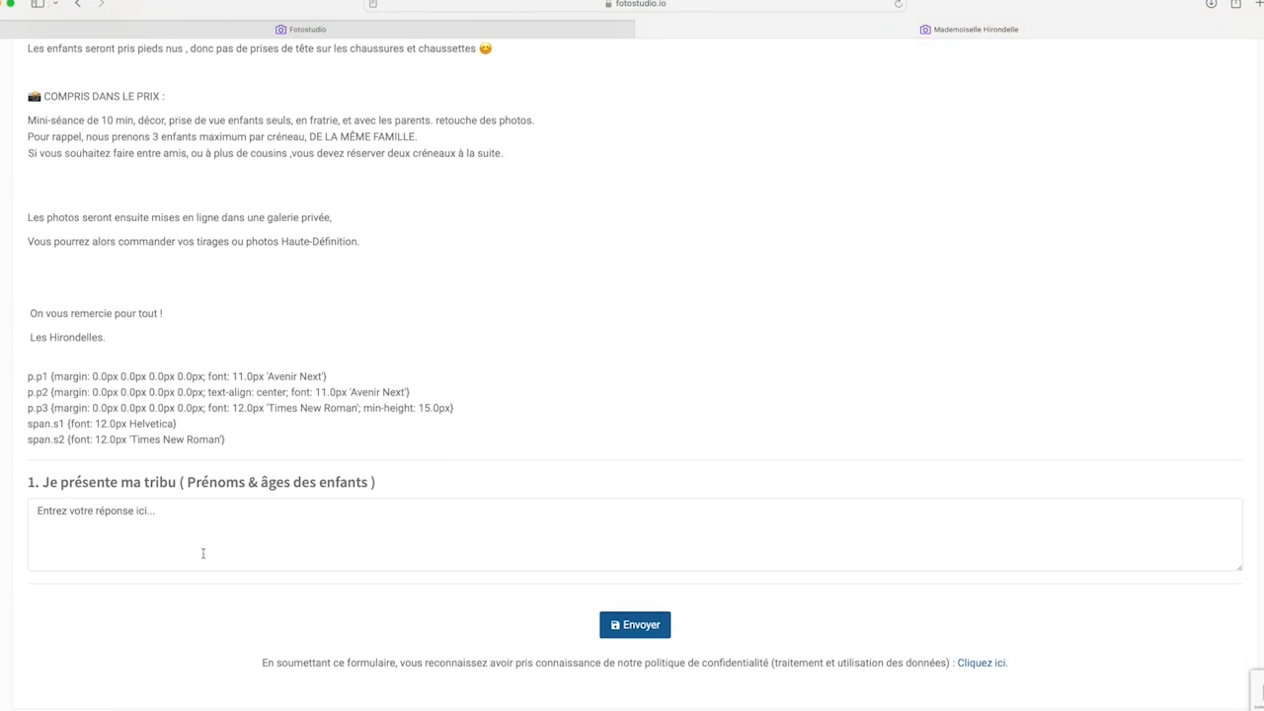
pyautogui.click(141, 511)
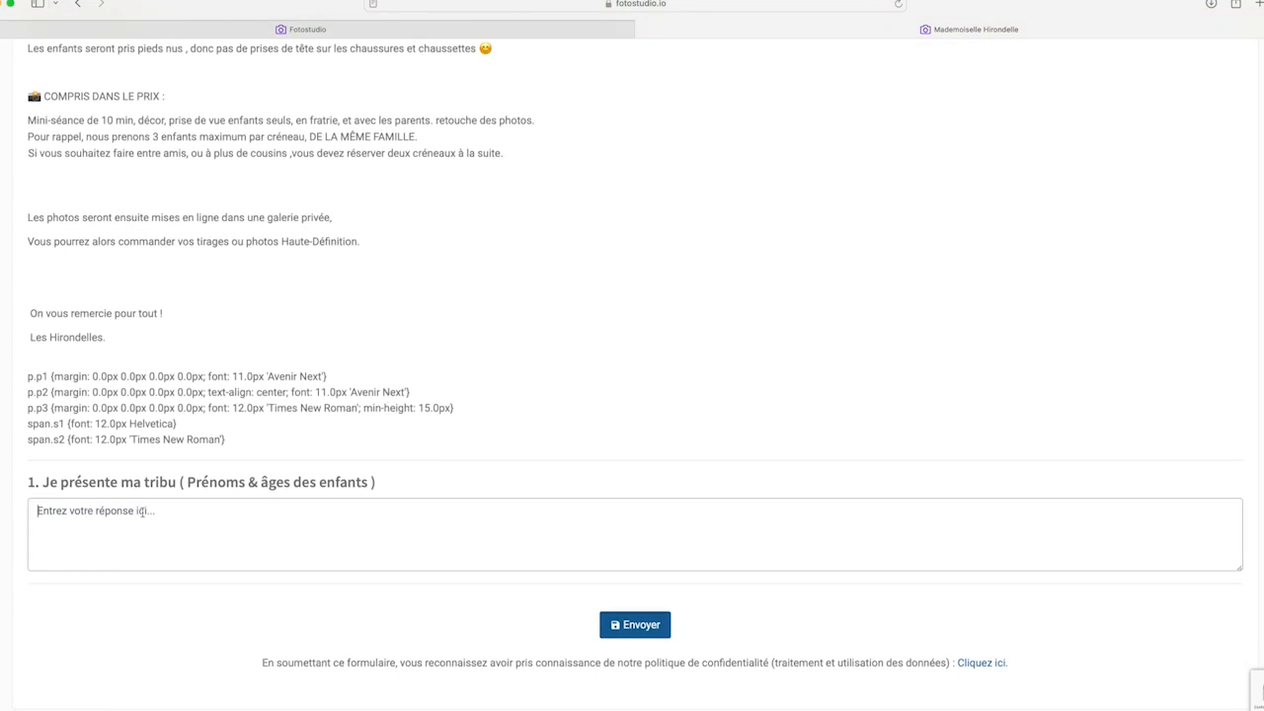
pyautogui.write('Test Lison 10 ans')
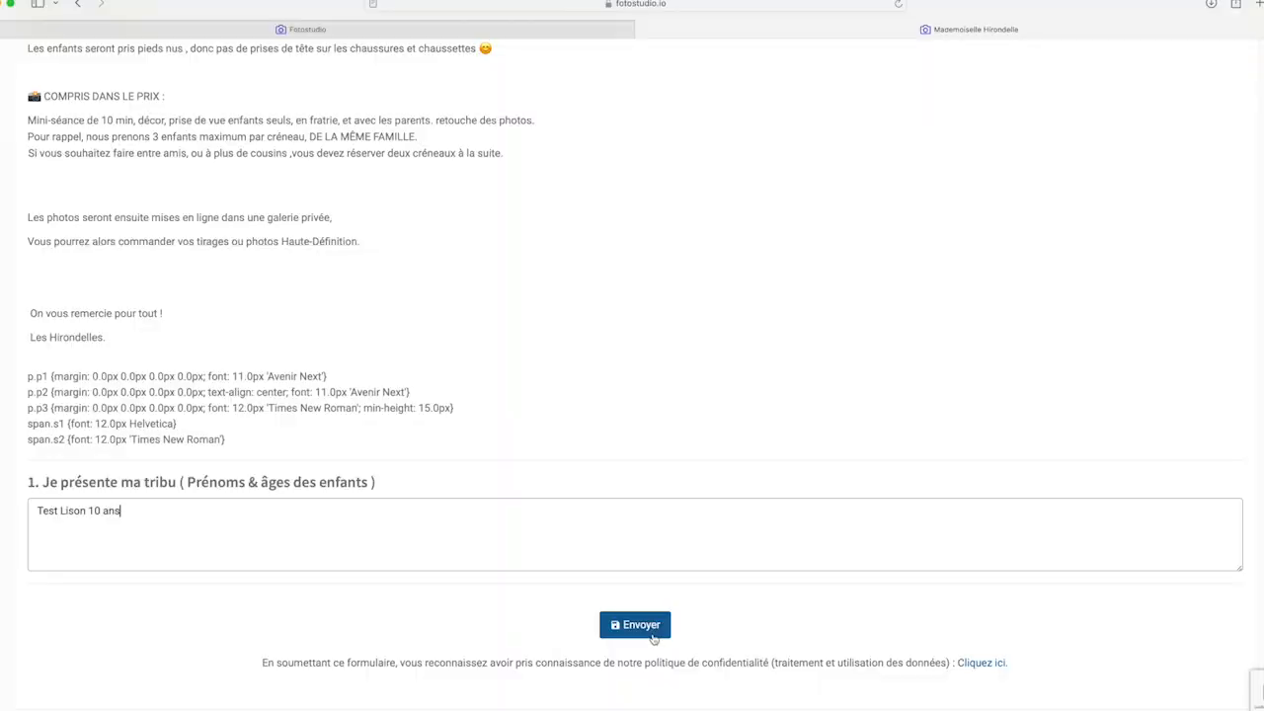
pyautogui.scroll(-1, 651, 638)
pyautogui.scroll(1, 633, 590)
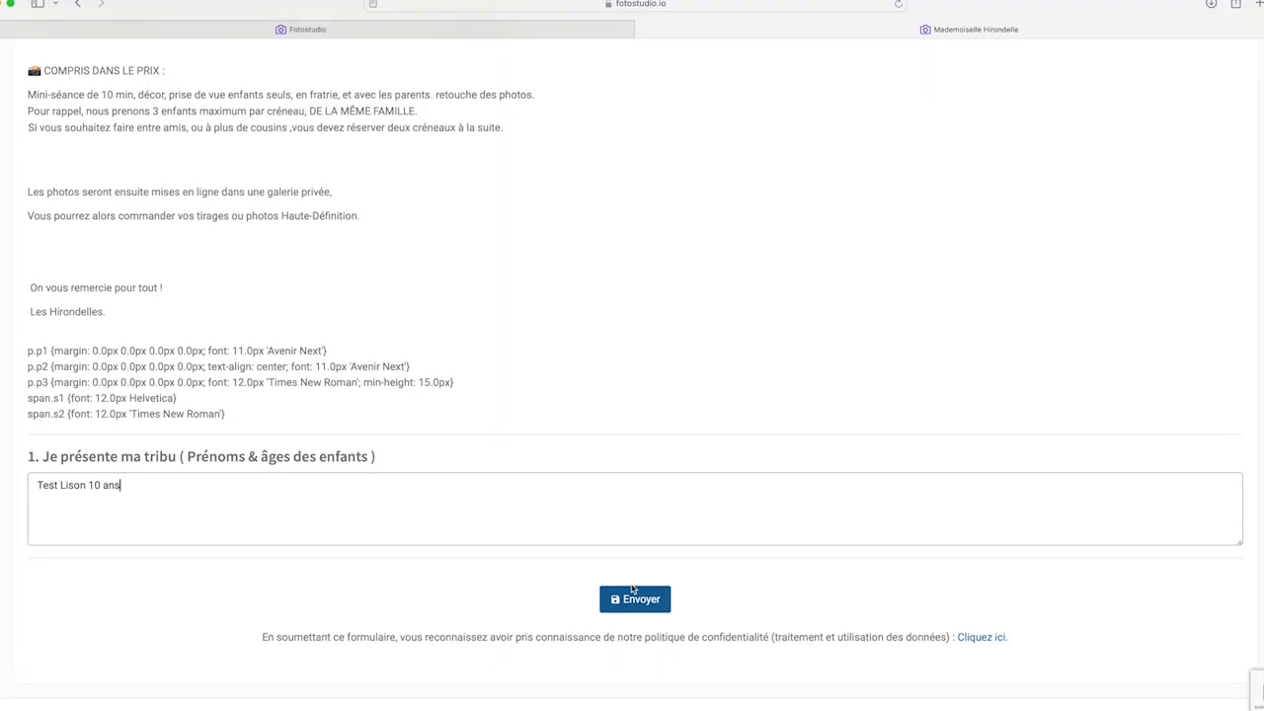
pyautogui.click(635, 597)
pyautogui.scroll(-5, 488, 632)
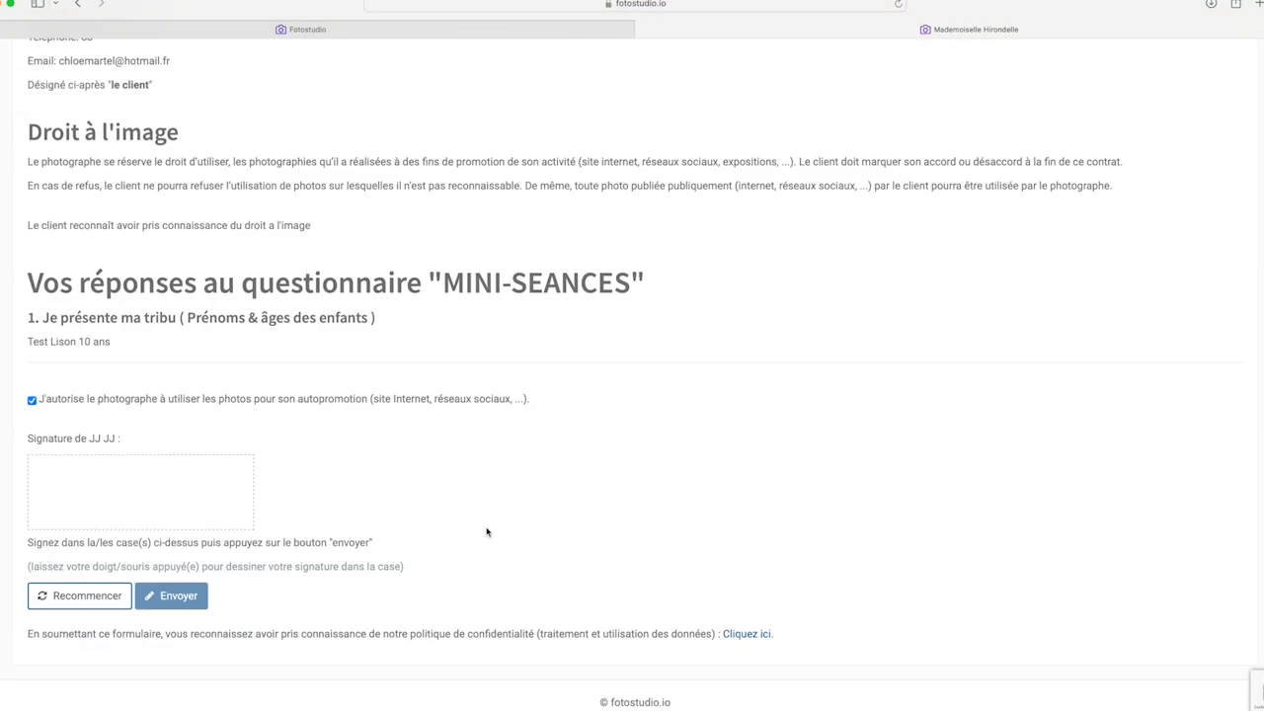
# - Draw a test signature in the contract's client signature box and send the signed contract
pyautogui.moveTo(122, 478)
pyautogui.mouseDown()
pyautogui.moveTo(149, 486)
pyautogui.moveTo(126, 521)
pyautogui.moveTo(166, 491)
pyautogui.mouseUp()
pyautogui.click(175, 598)
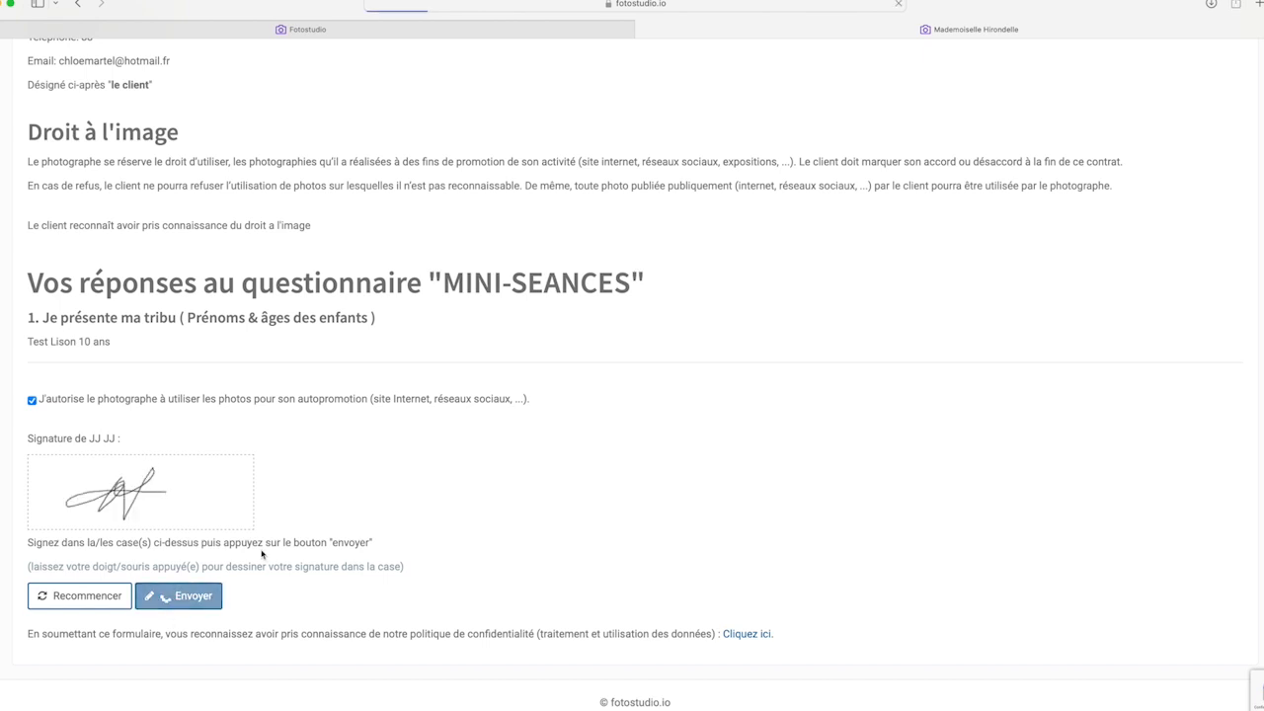
# - Review the client's deposit invoice, including the online card payment option, the Mini-séance De Noël description, price and tax lines
pyautogui.scroll(-2, 555, 536)
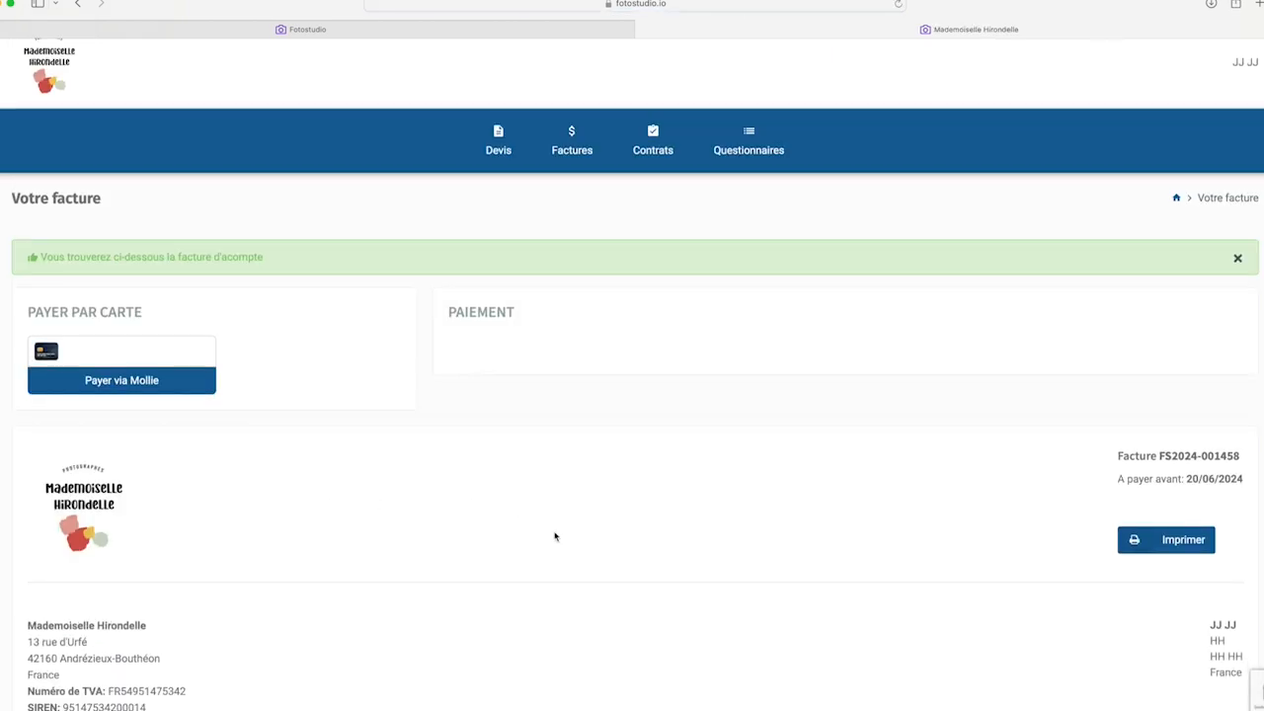
pyautogui.scroll(-3, 555, 536)
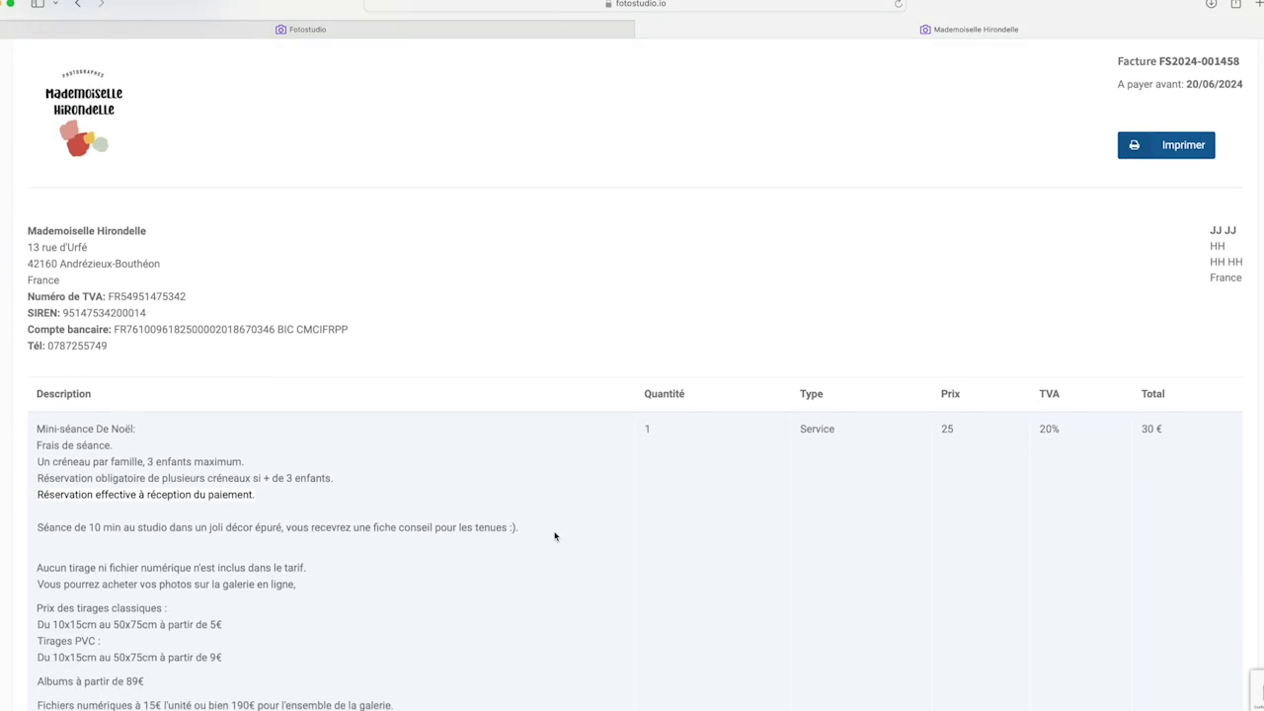
pyautogui.scroll(-3, 555, 536)
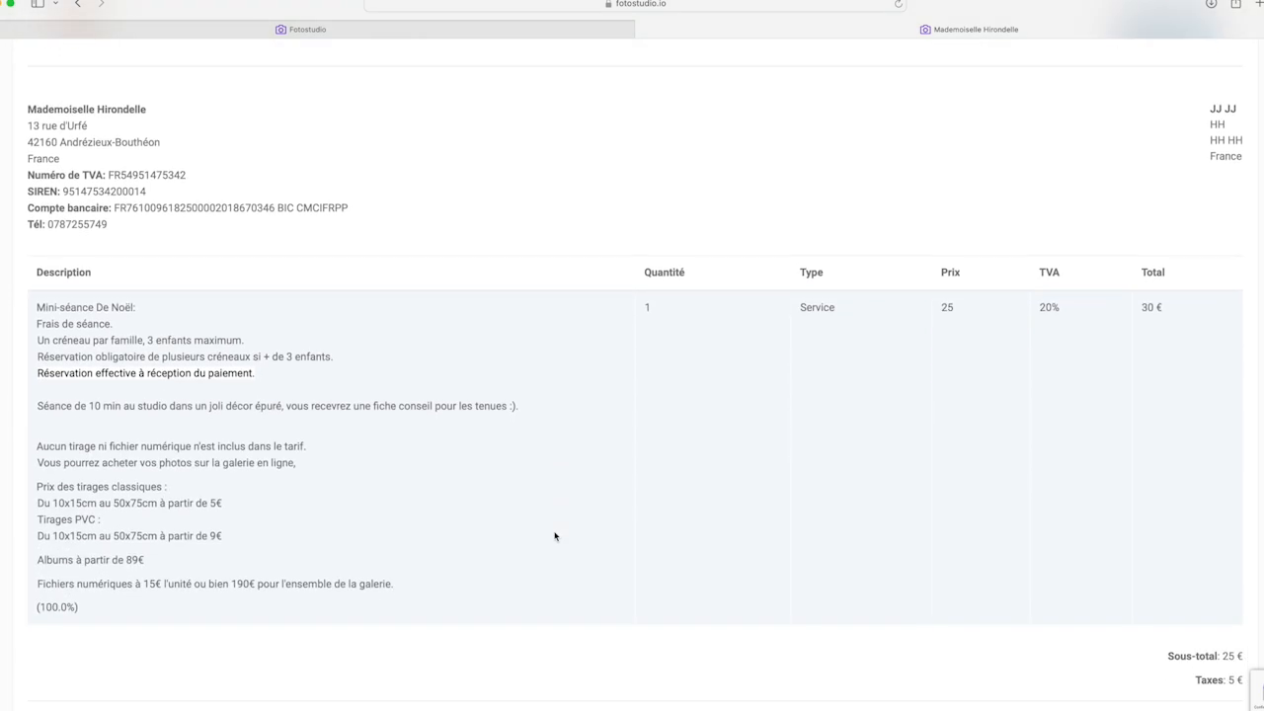
pyautogui.scroll(-1, 555, 536)
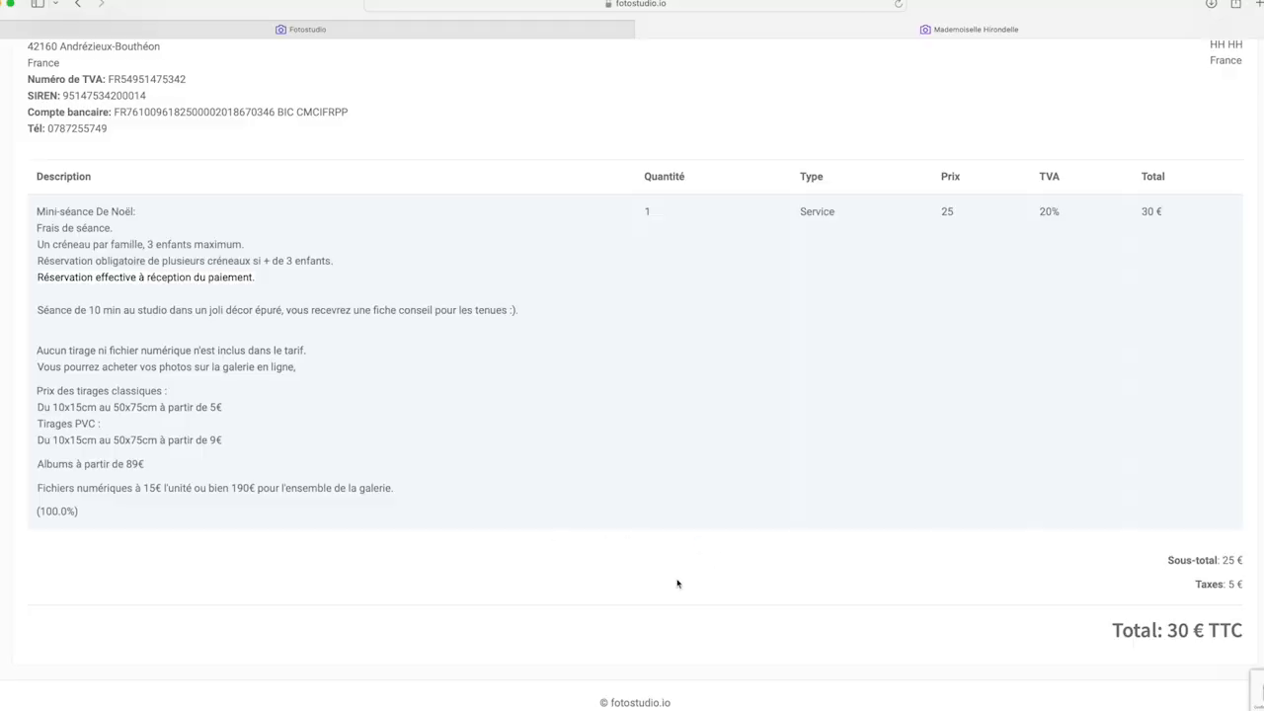
pyautogui.scroll(10, 677, 584)
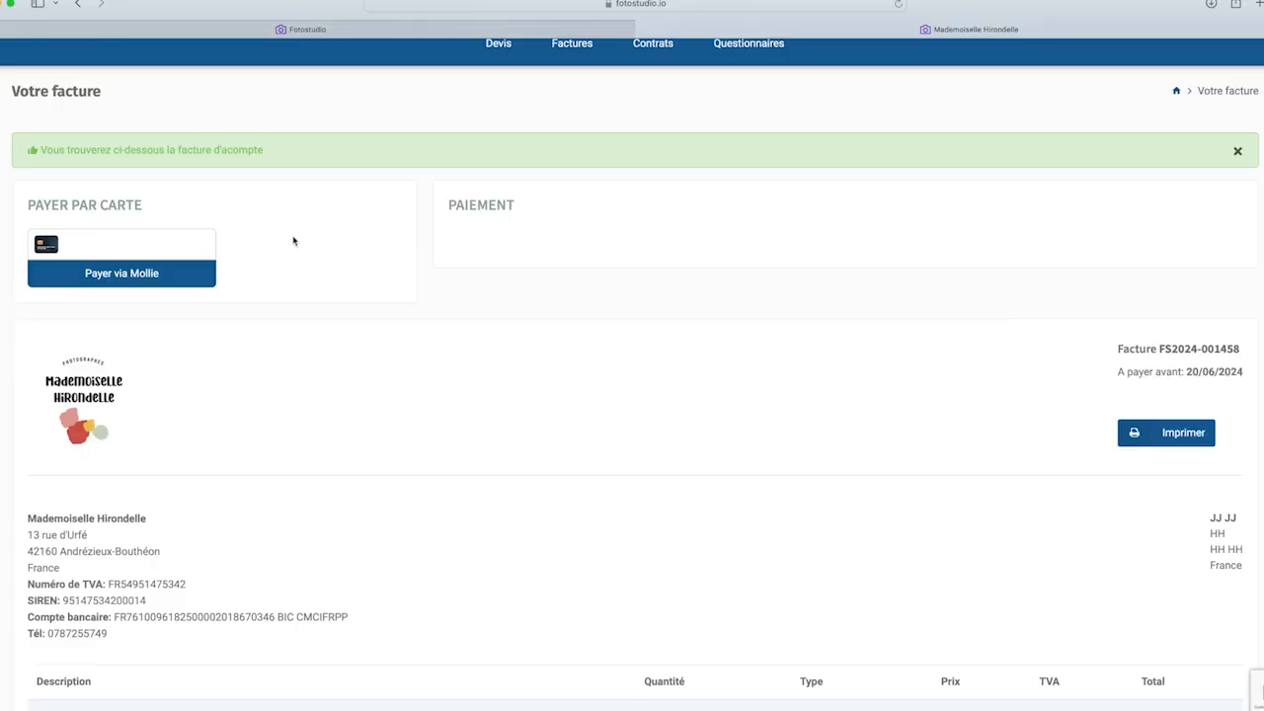
pyautogui.scroll(-5, 332, 489)
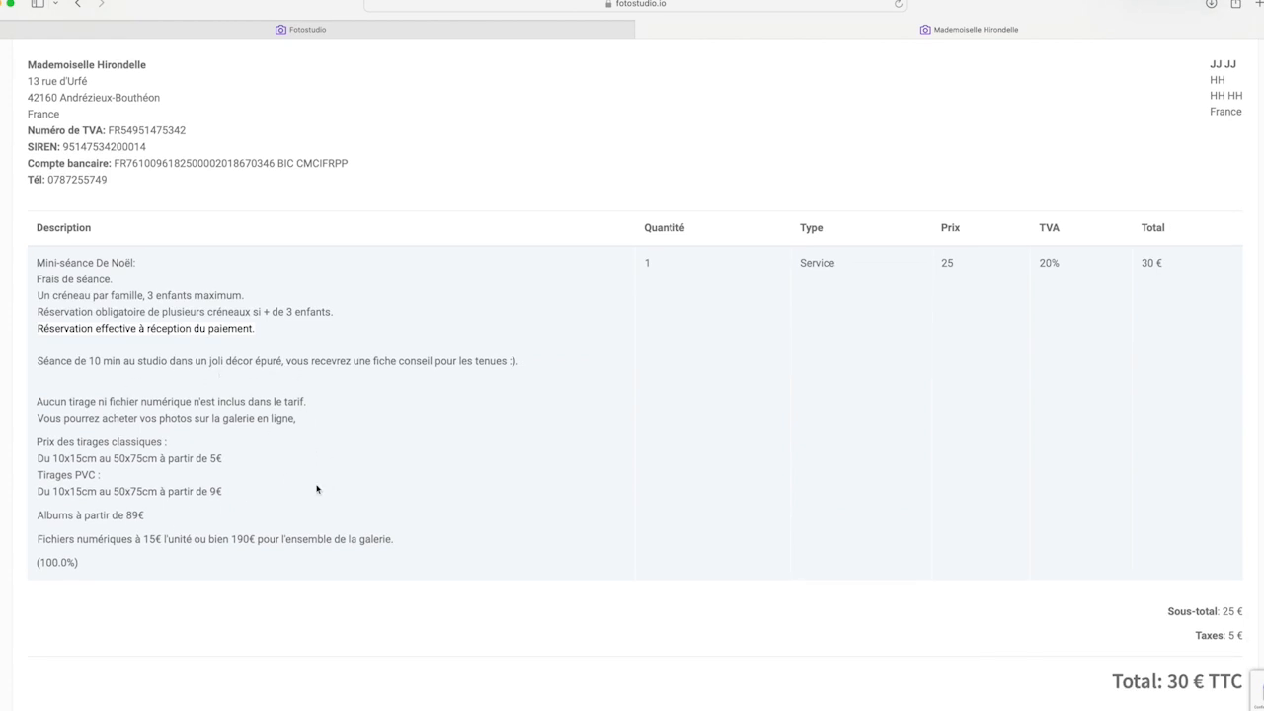
pyautogui.scroll(6, 317, 489)
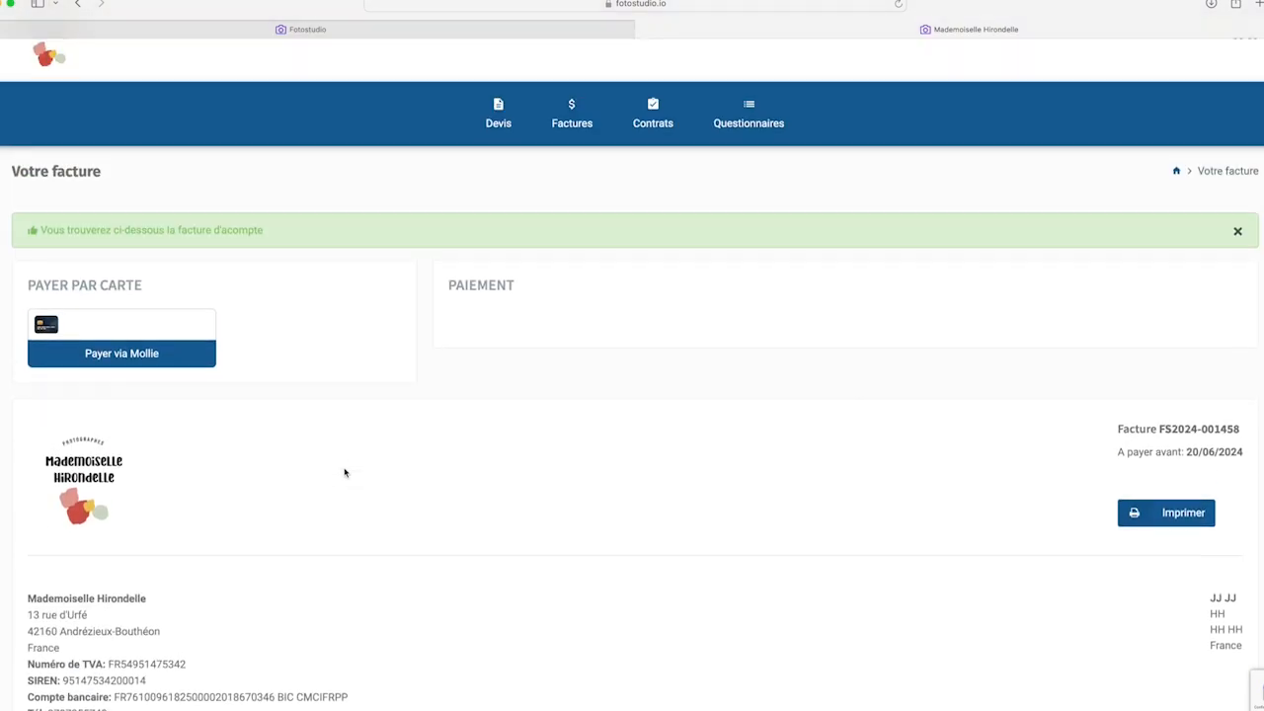
pyautogui.scroll(1, 345, 472)
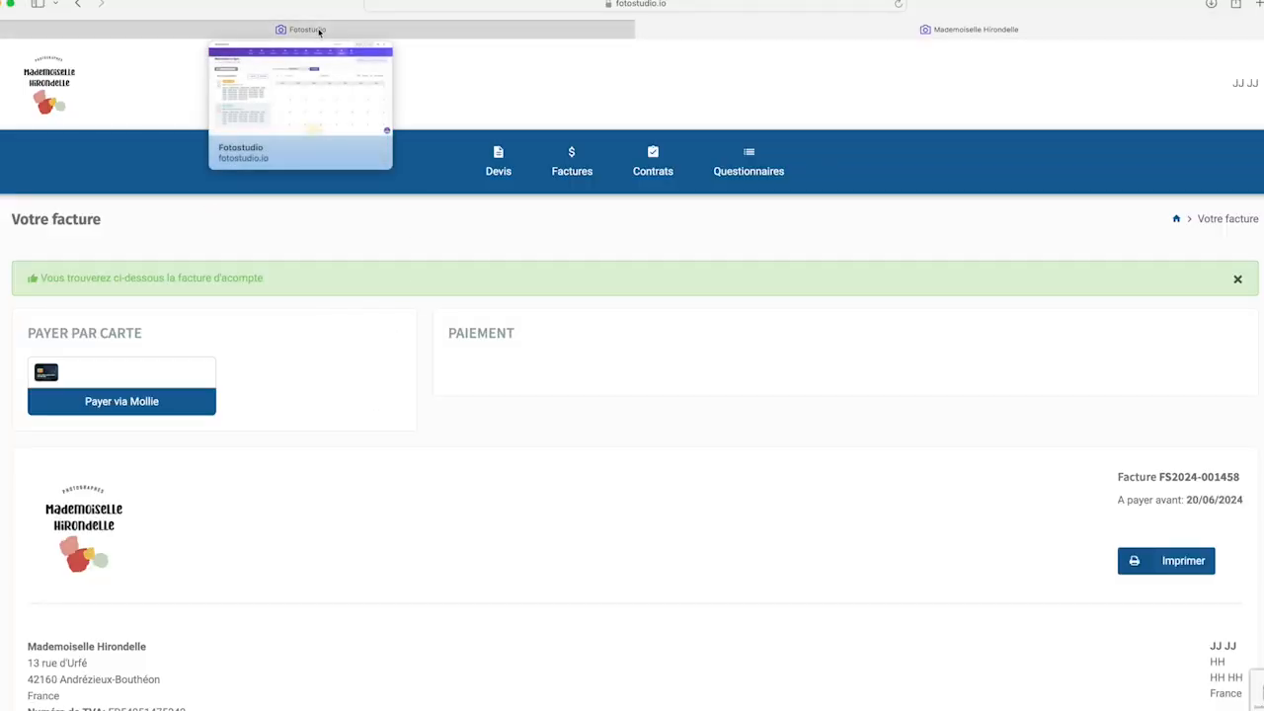
# - Switch back to the photographer's availability page and view which slots can be deleted from the 19 October 2024 Mini-Séance availability
pyautogui.click(319, 32)
pyautogui.scroll(-1, 125, 537)
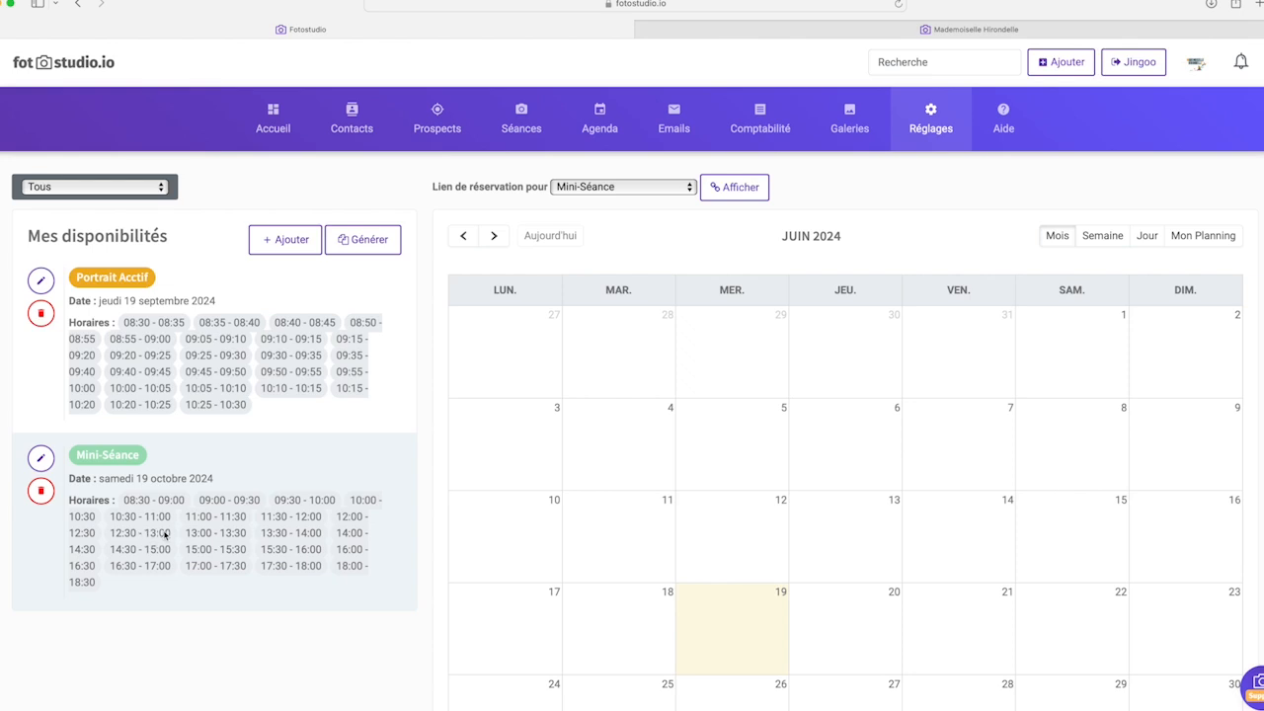
pyautogui.scroll(-1, 165, 535)
pyautogui.moveTo(43, 459)
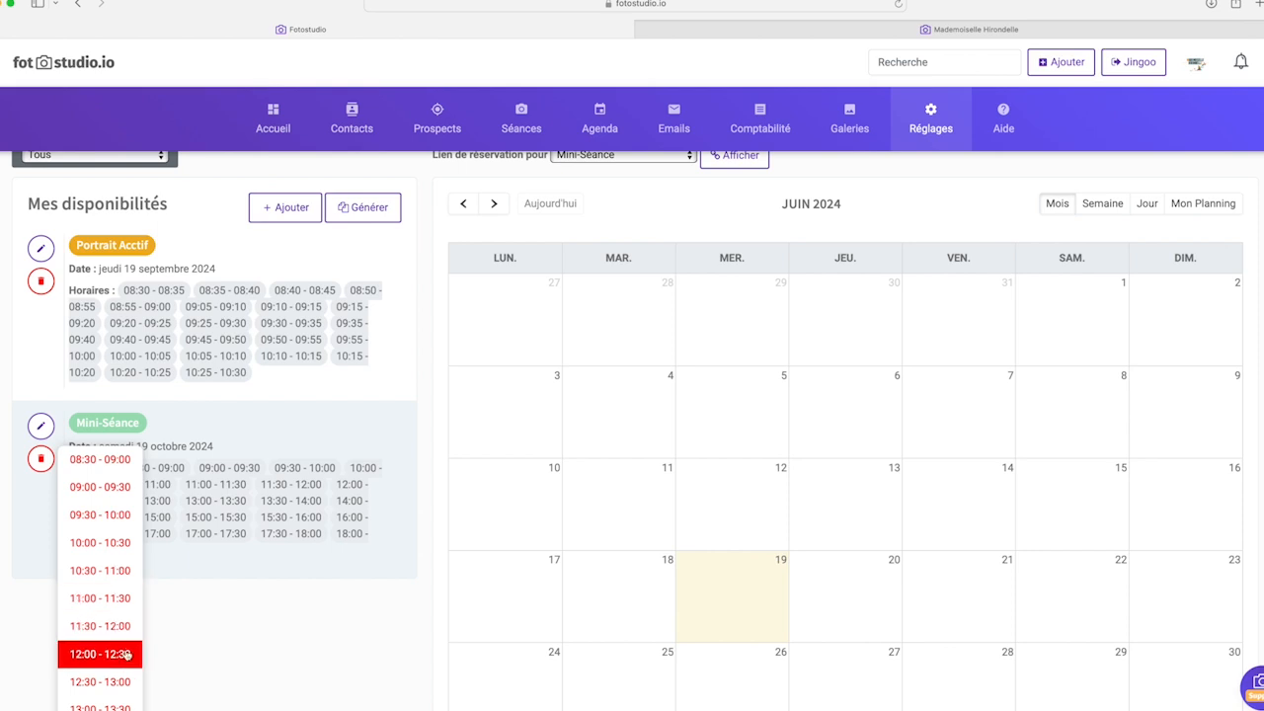
# - Duplicate all time slots of the 19 October 2024 Mini-Séance availability to 21/10/2024
pyautogui.moveTo(41, 426)
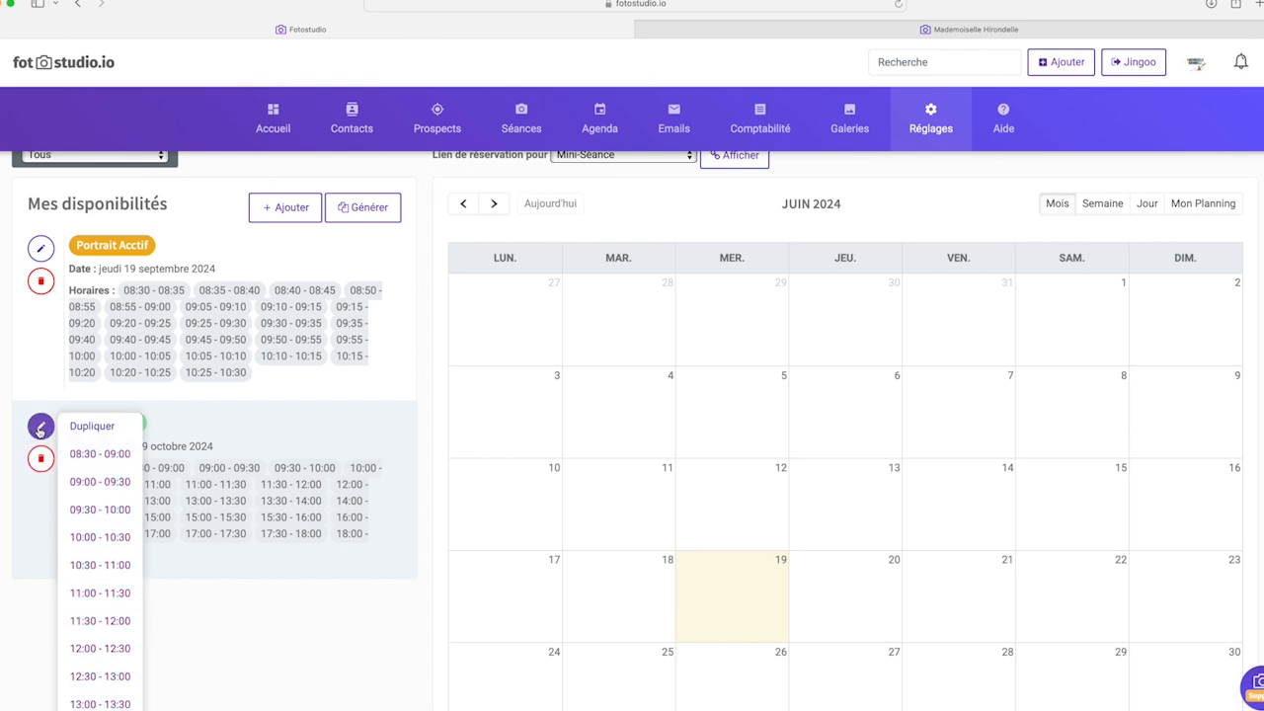
pyautogui.click(92, 427)
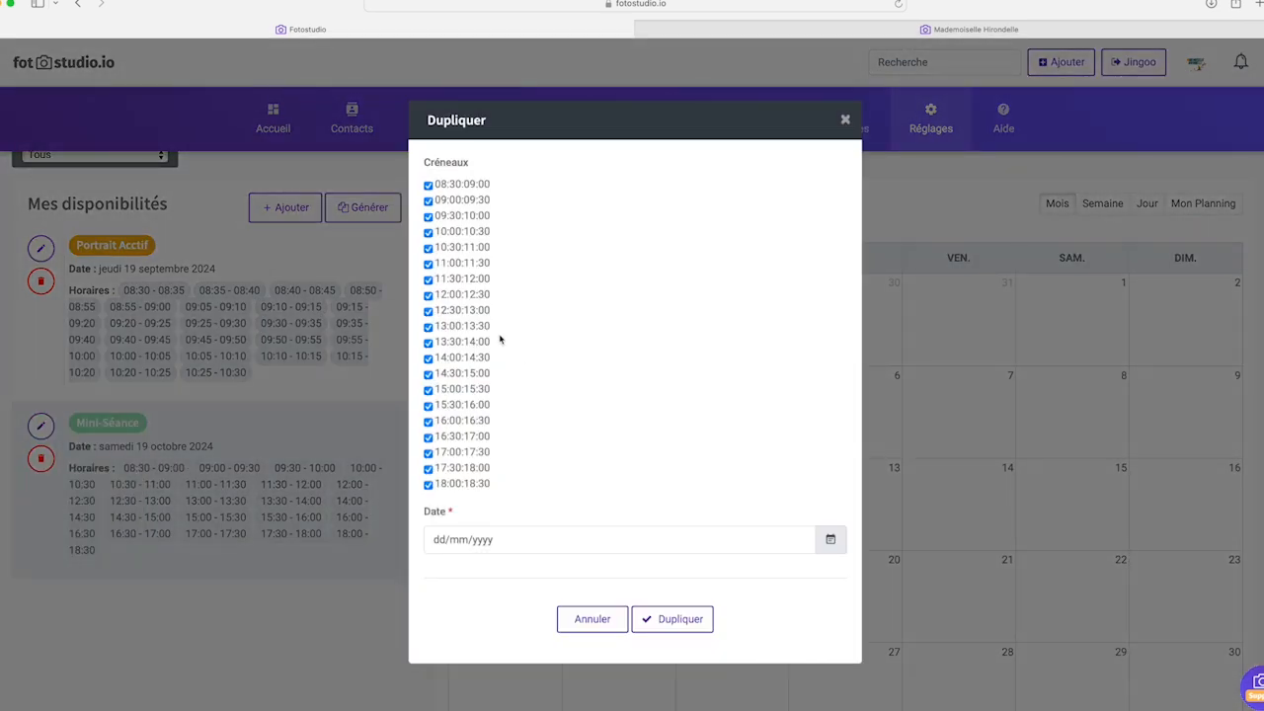
pyautogui.click(458, 539)
pyautogui.click(493, 385)
pyautogui.click(492, 486)
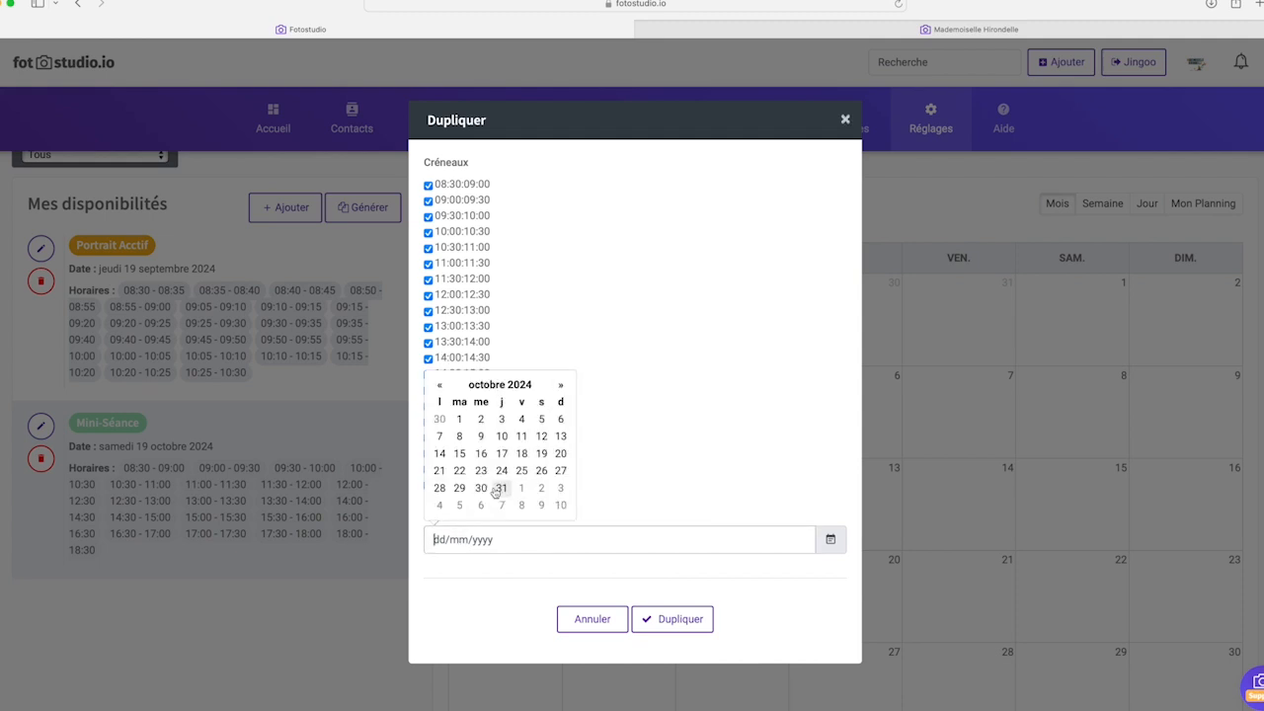
pyautogui.click(559, 453)
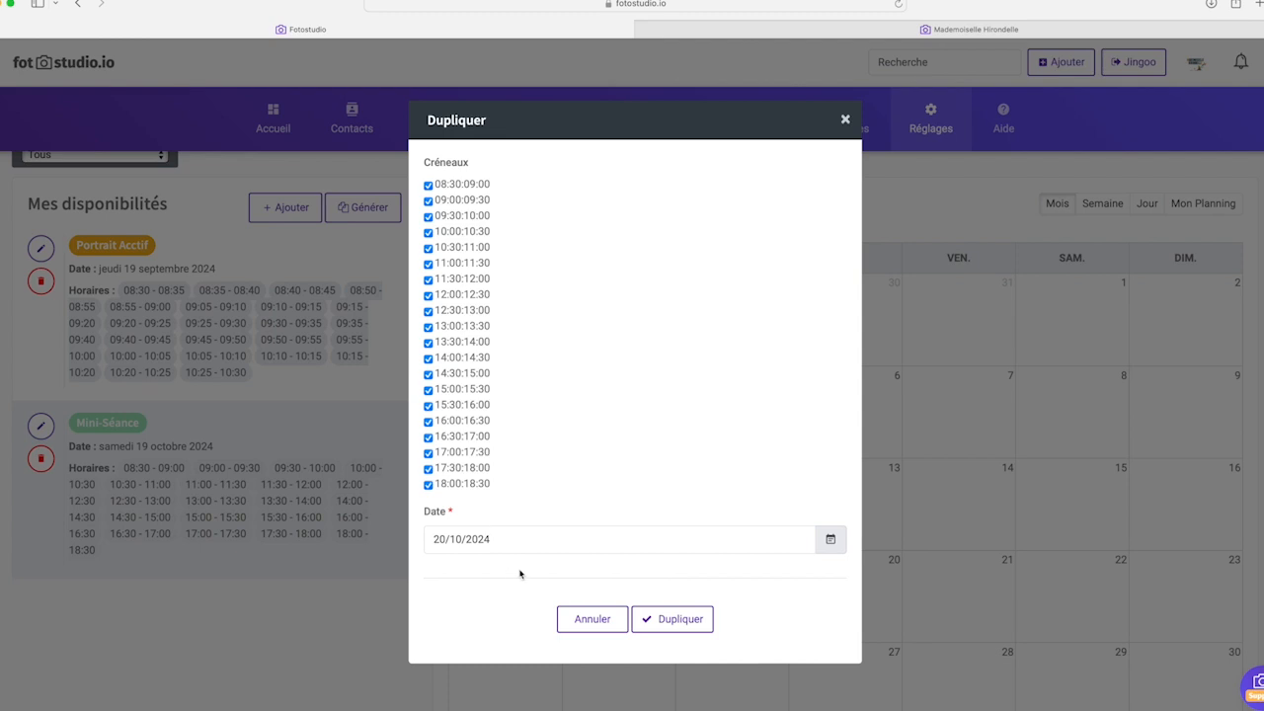
pyautogui.click(471, 539)
pyautogui.click(439, 470)
pyautogui.click(657, 620)
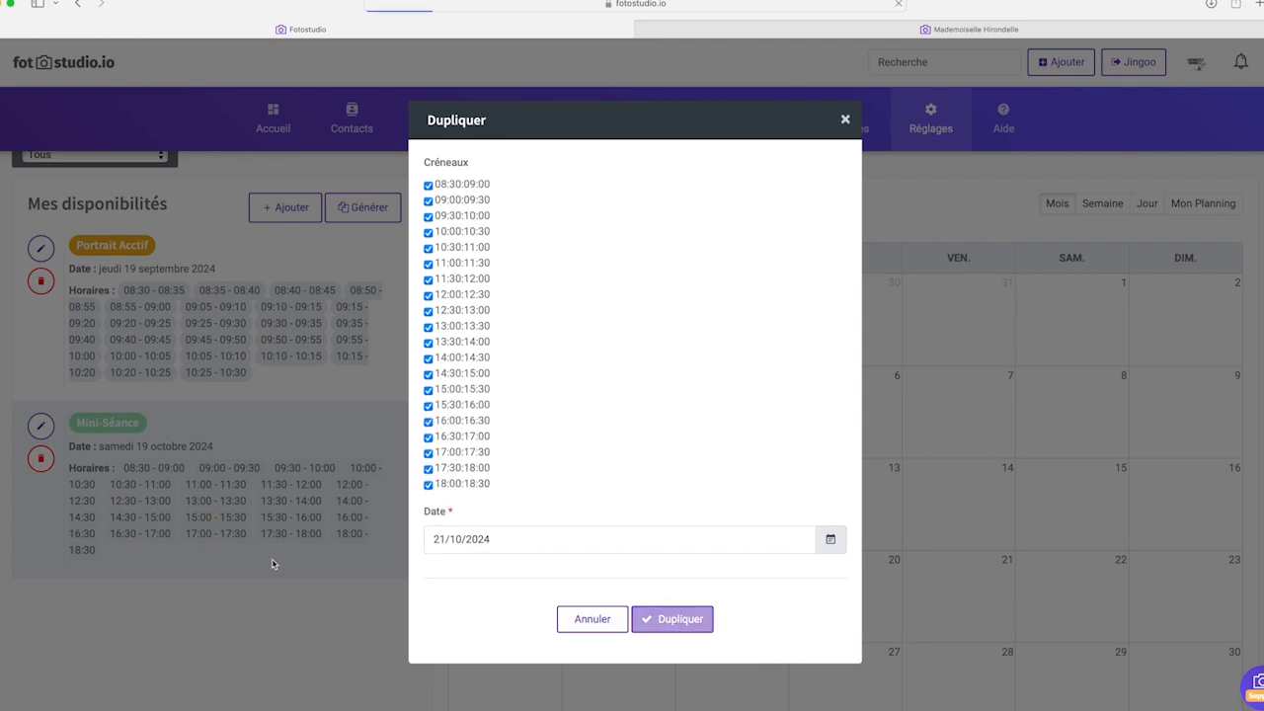
pyautogui.scroll(-5, 267, 550)
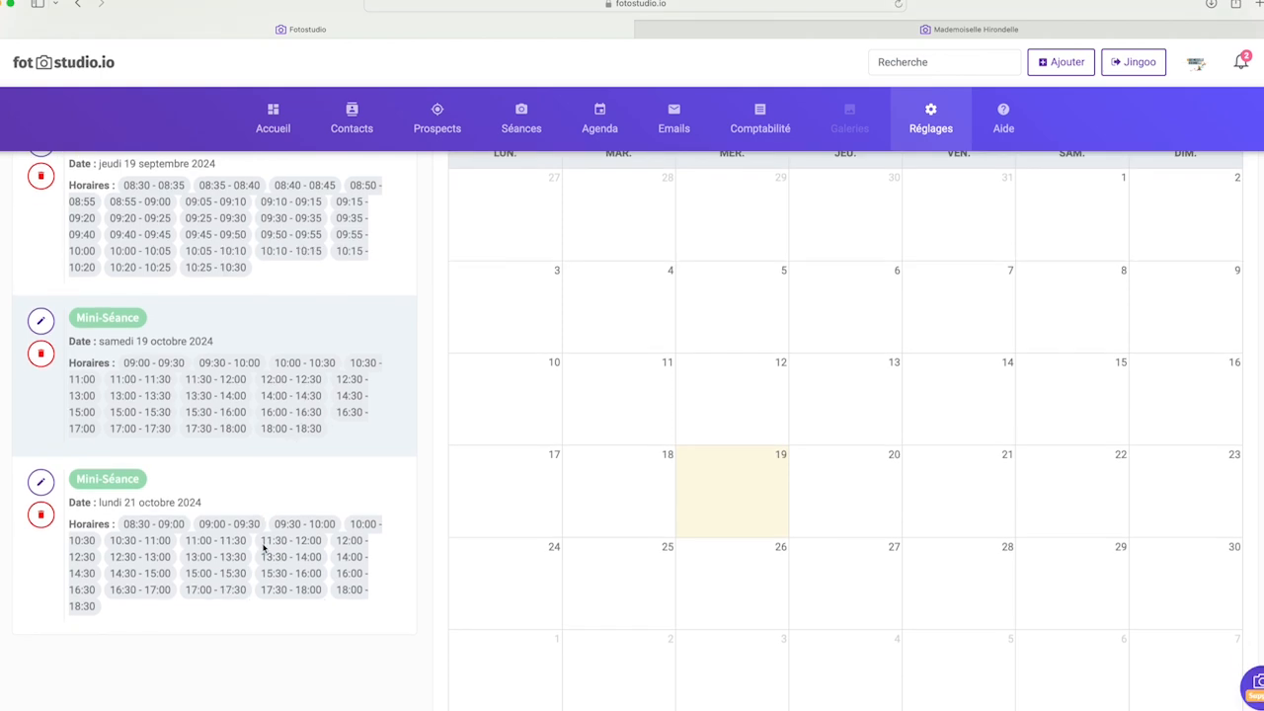
pyautogui.scroll(-2, 264, 548)
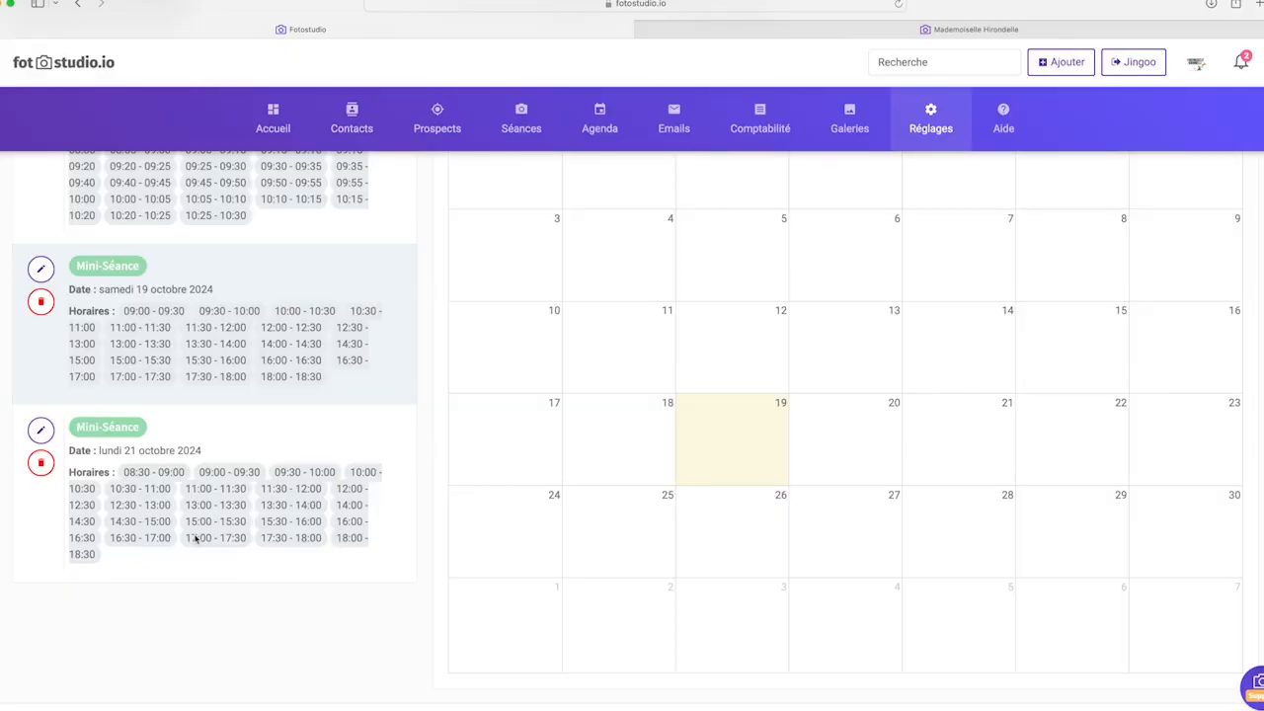
# - Open the Mini-Séance session type for editing and review its default parameters, automatic validation and online payment and booking options
pyautogui.scroll(2, 298, 550)
pyautogui.click(930, 118)
pyautogui.moveTo(943, 204)
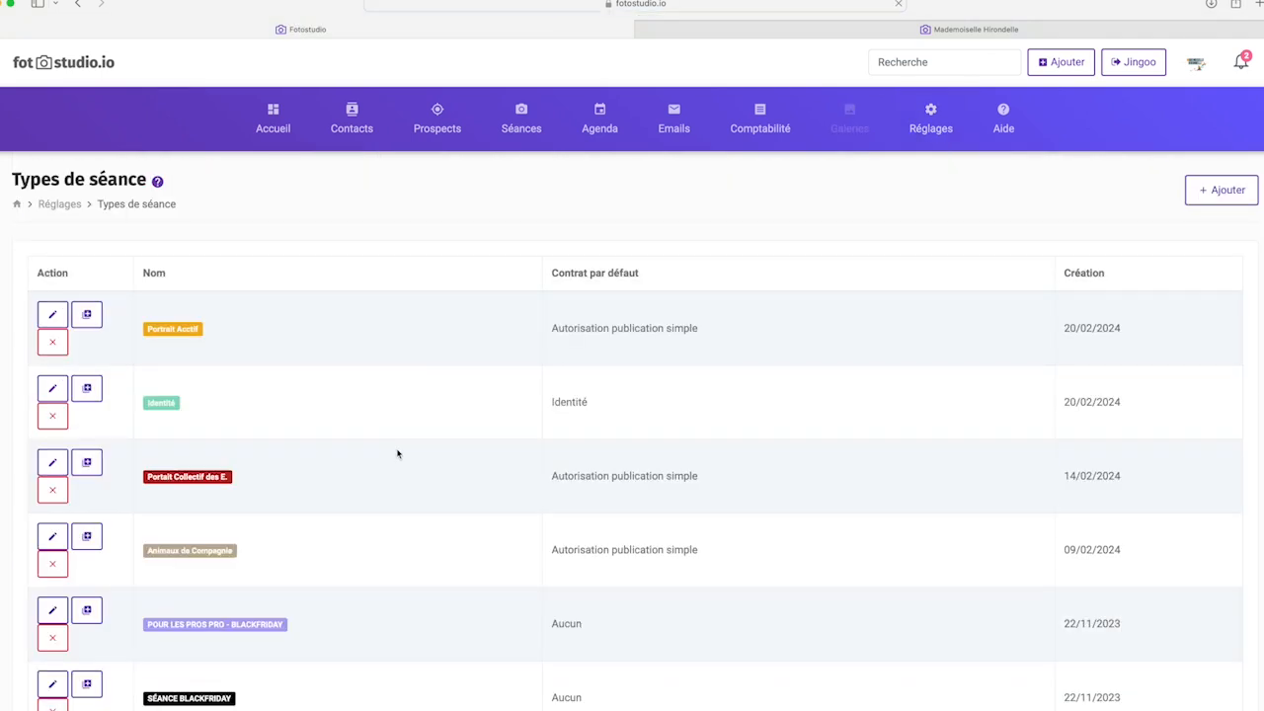
pyautogui.scroll(-10, 398, 480)
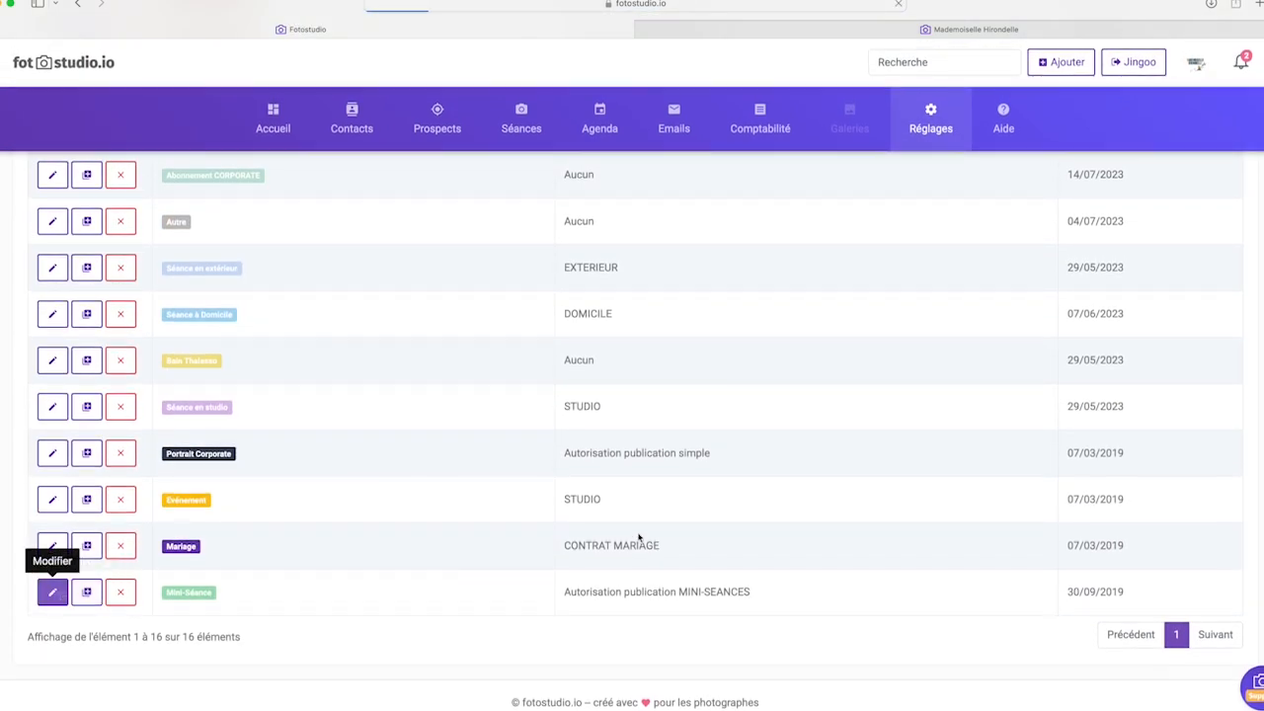
pyautogui.scroll(-5, 754, 516)
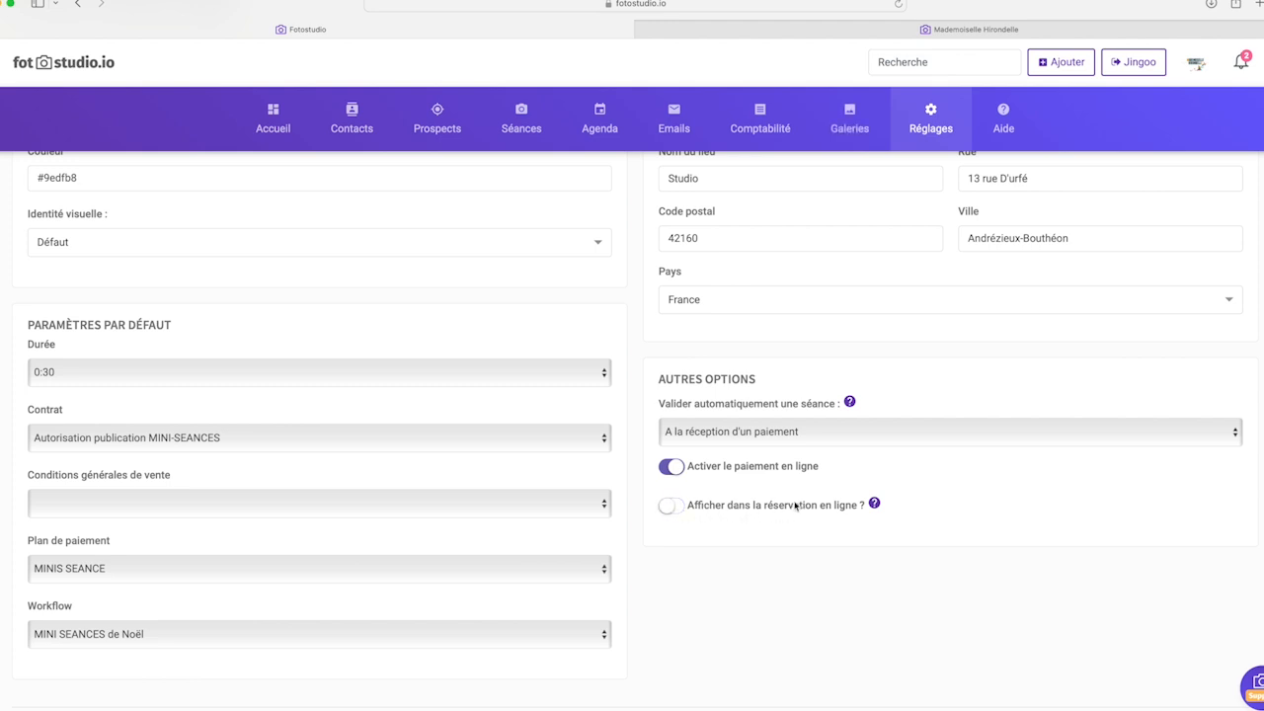
pyautogui.scroll(5, 743, 590)
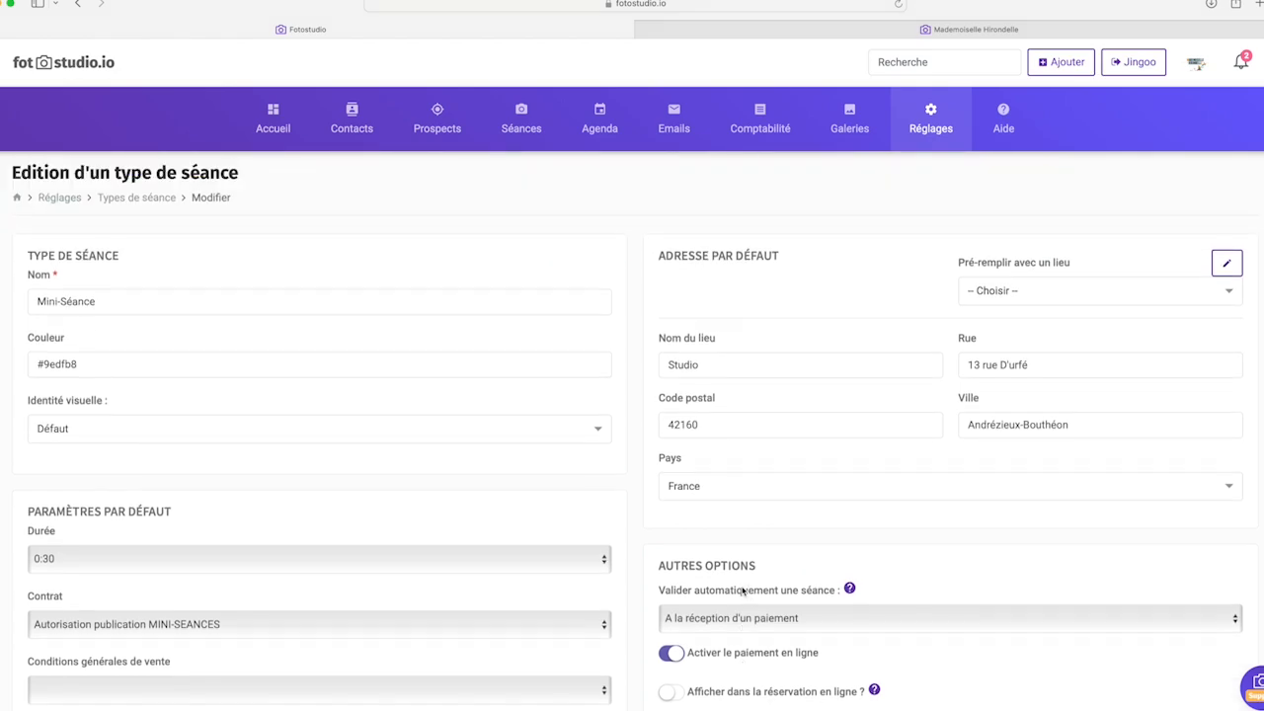